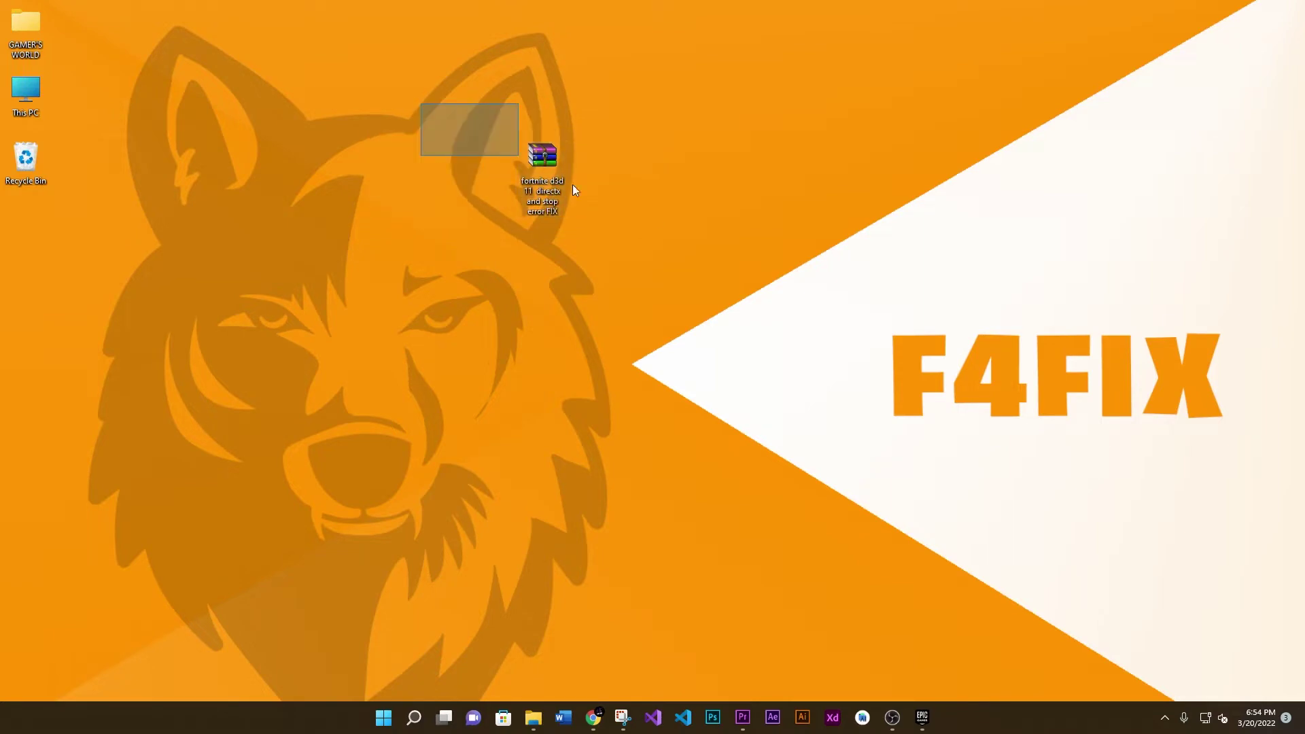
Step: Extract the folder inside the "fortnite d3d 11 directx and stop error FIX" archive to the desktop, and move the archive below the Recycle Bin
double_click(529, 170)
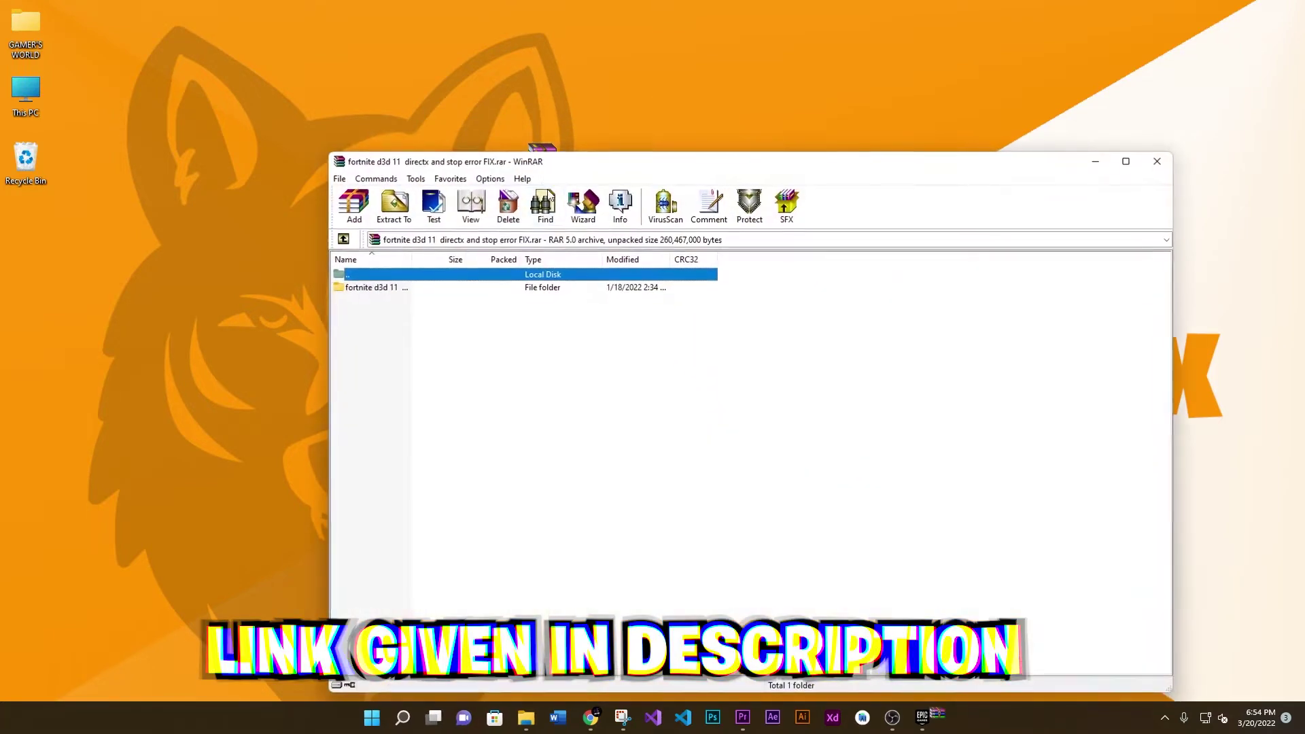
click(450, 270)
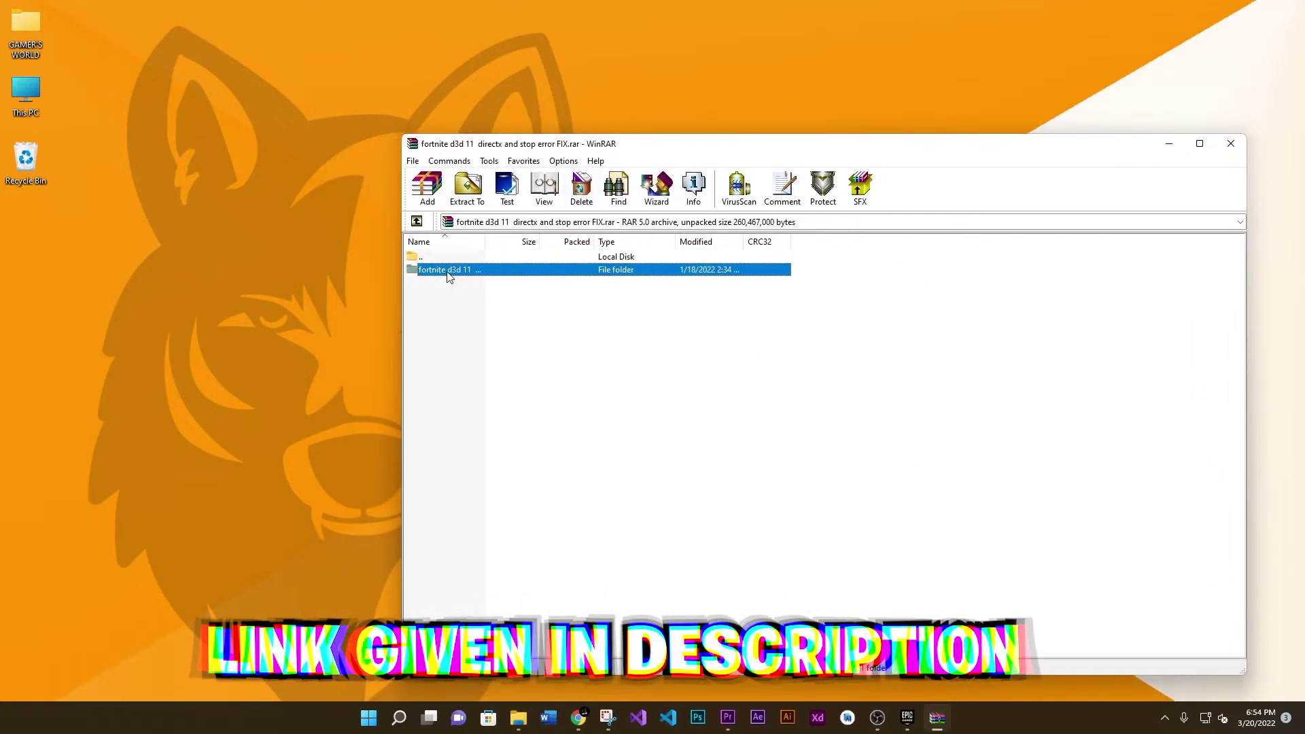
drag(464, 269, 314, 293)
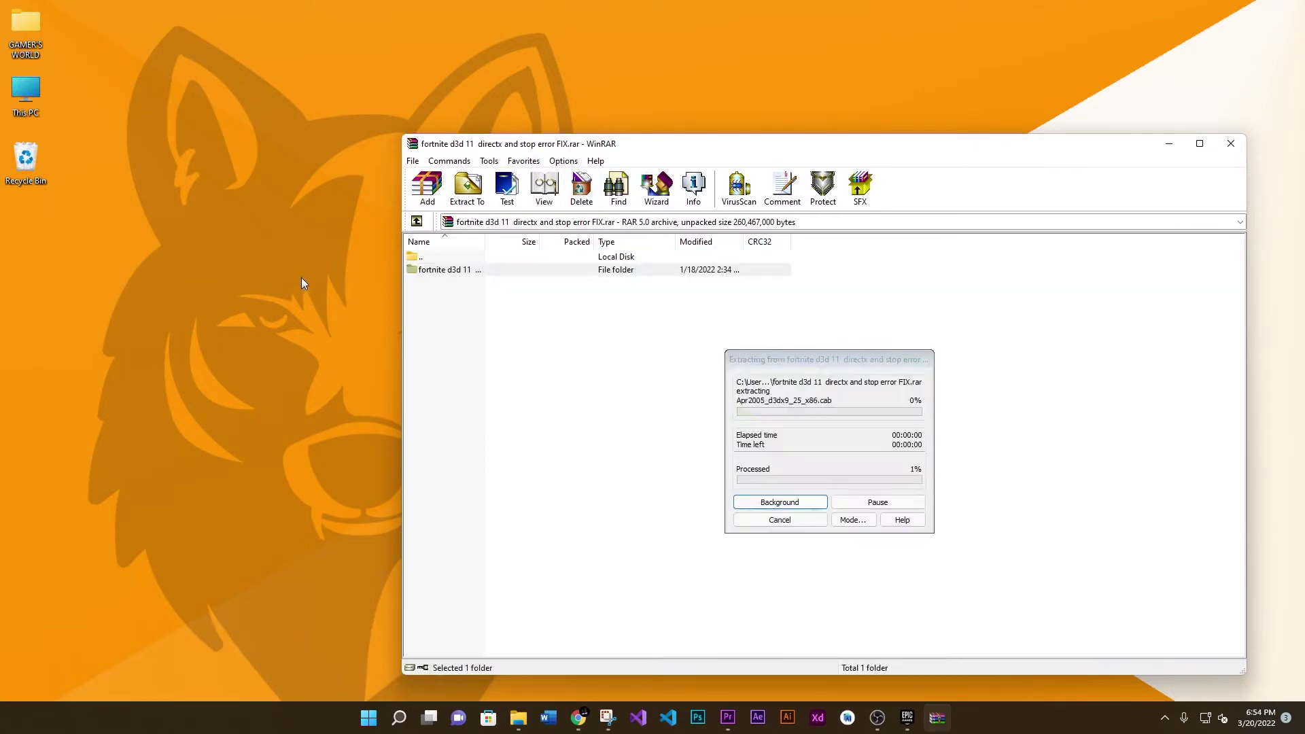
click(1230, 143)
drag(543, 164, 260, 225)
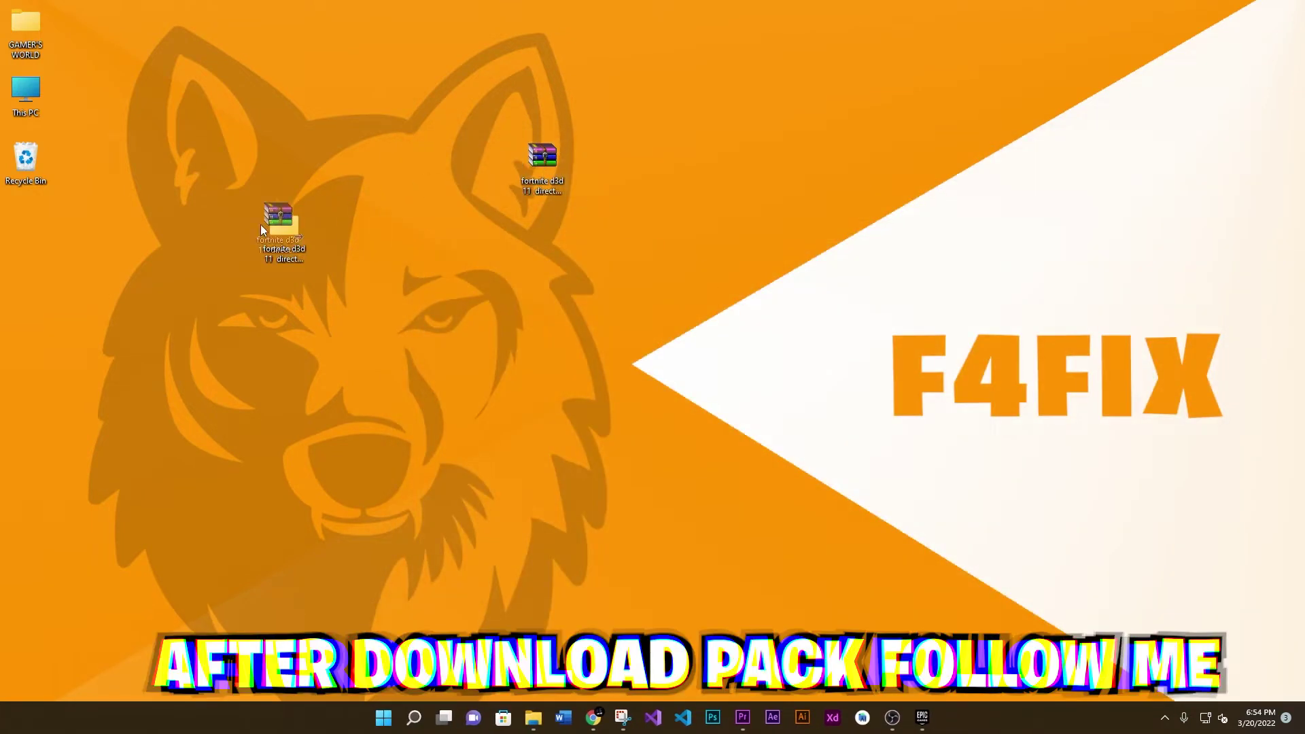
drag(51, 241, 53, 242)
Step: Open the extracted "fortnite d3d 11 directx and stop error FIX" folder in a maximized window and show its contents as extra large icons
double_click(291, 246)
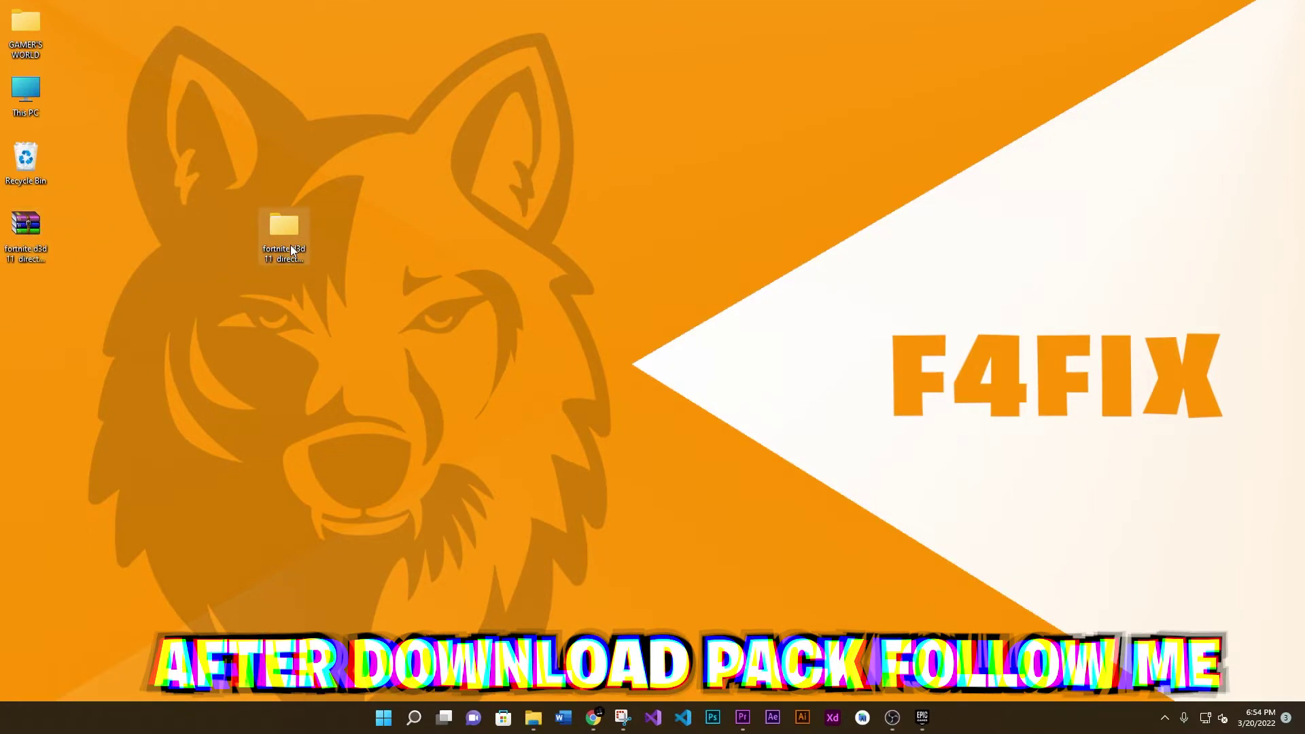
double_click(411, 83)
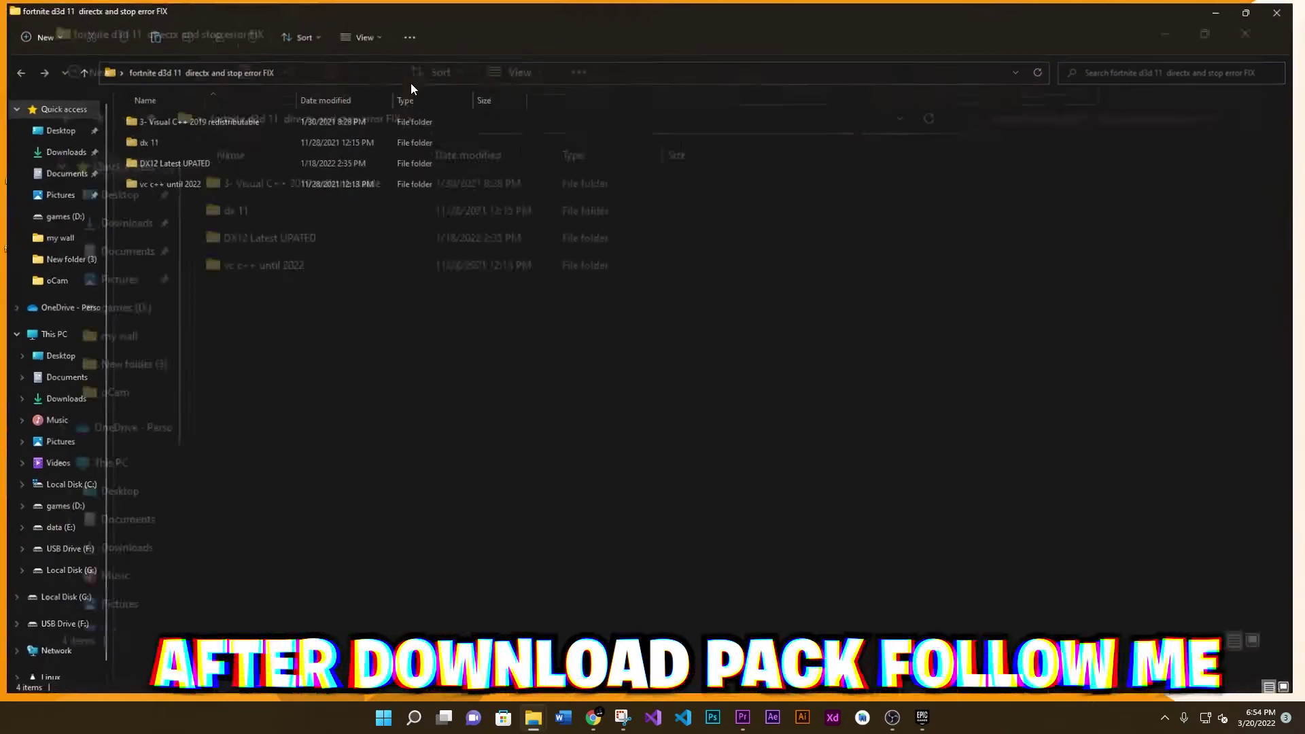
click(355, 37)
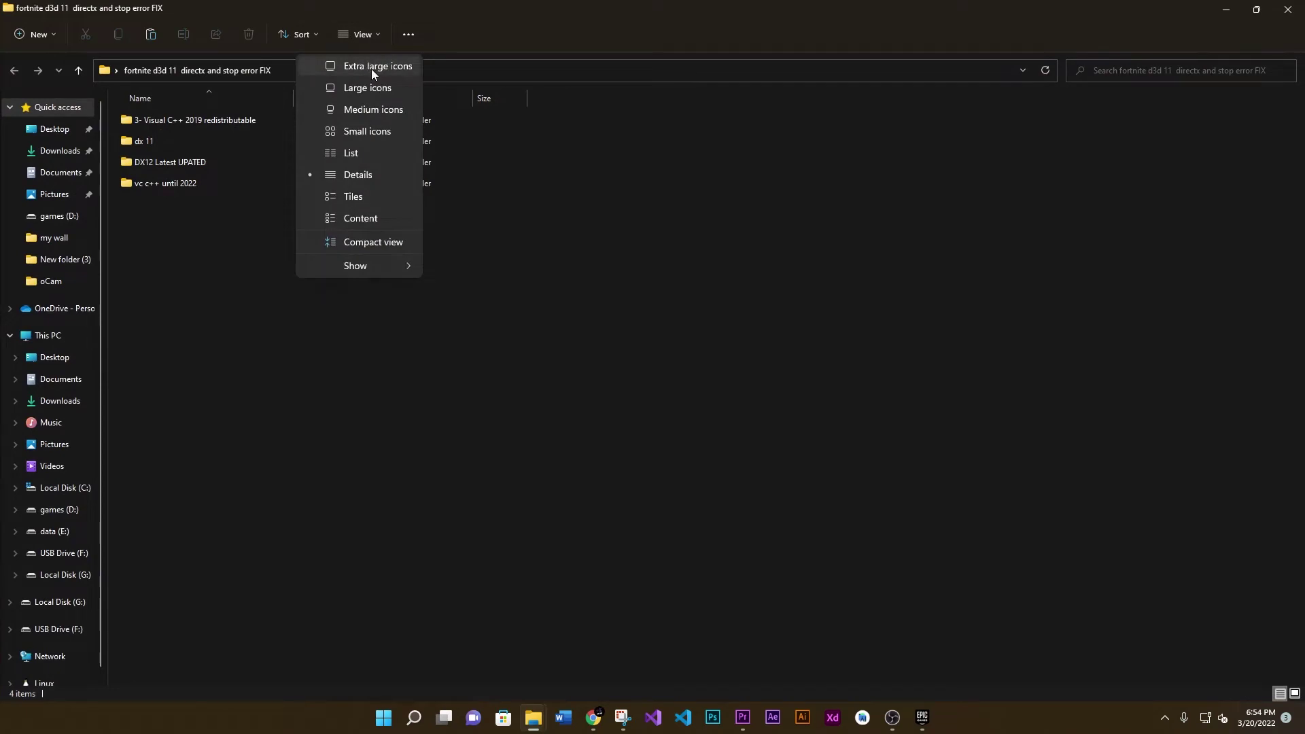
click(372, 66)
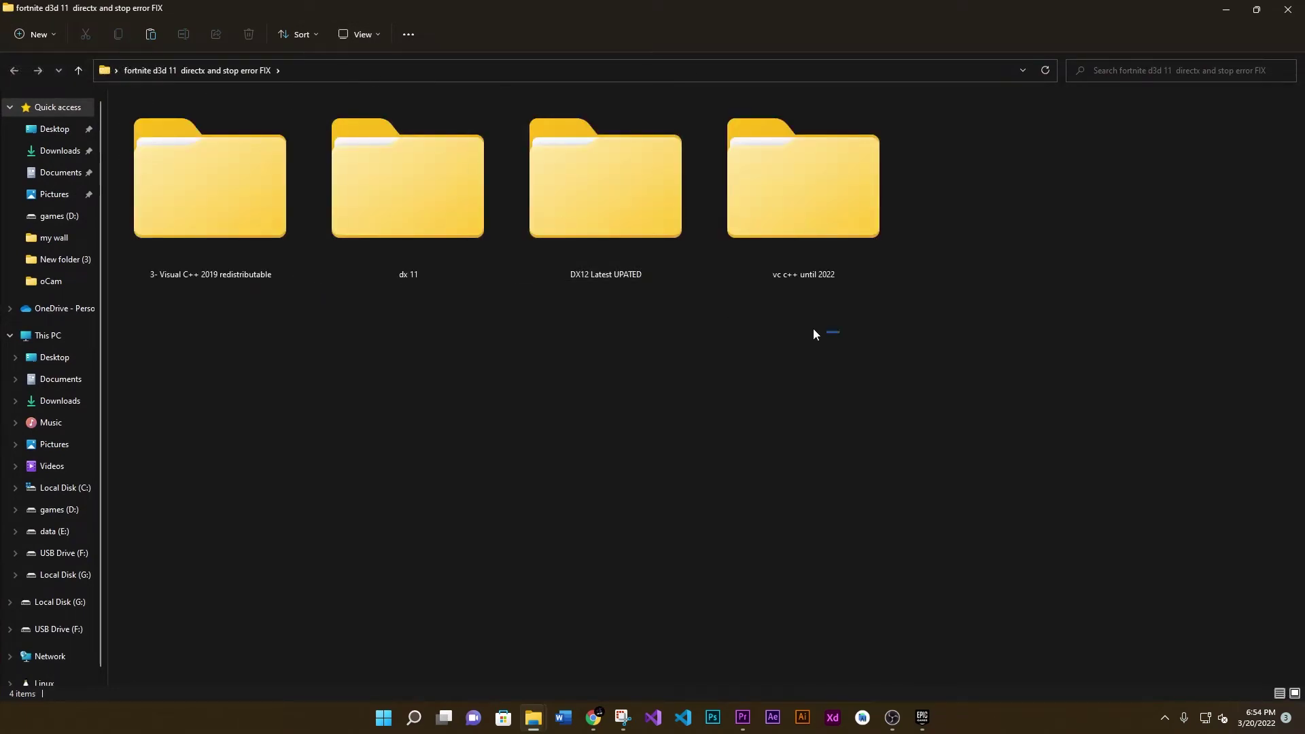
drag(814, 329, 190, 154)
click(426, 380)
Step: Try to install VC_redist.x64 from the "3- Visual C++ 2019 redistributable" folder, agreeing to the license terms, and return to the parent folder
double_click(228, 253)
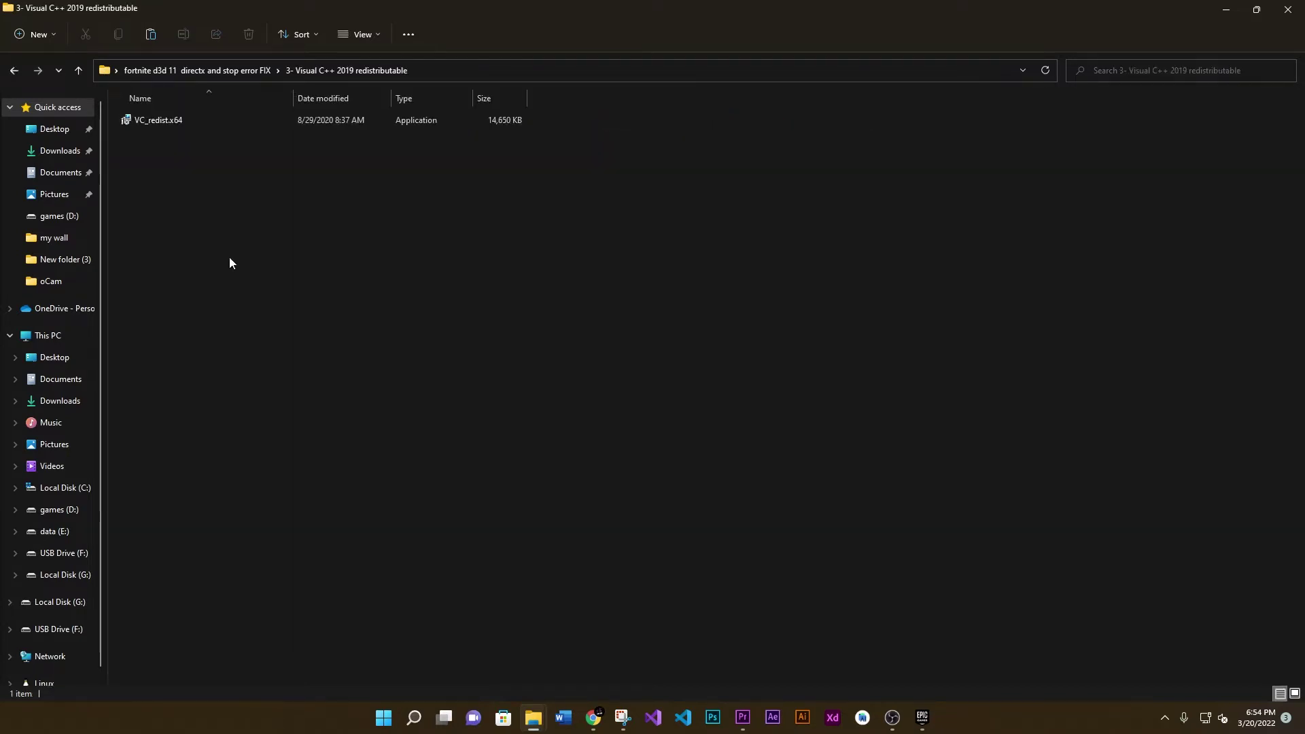
double_click(171, 119)
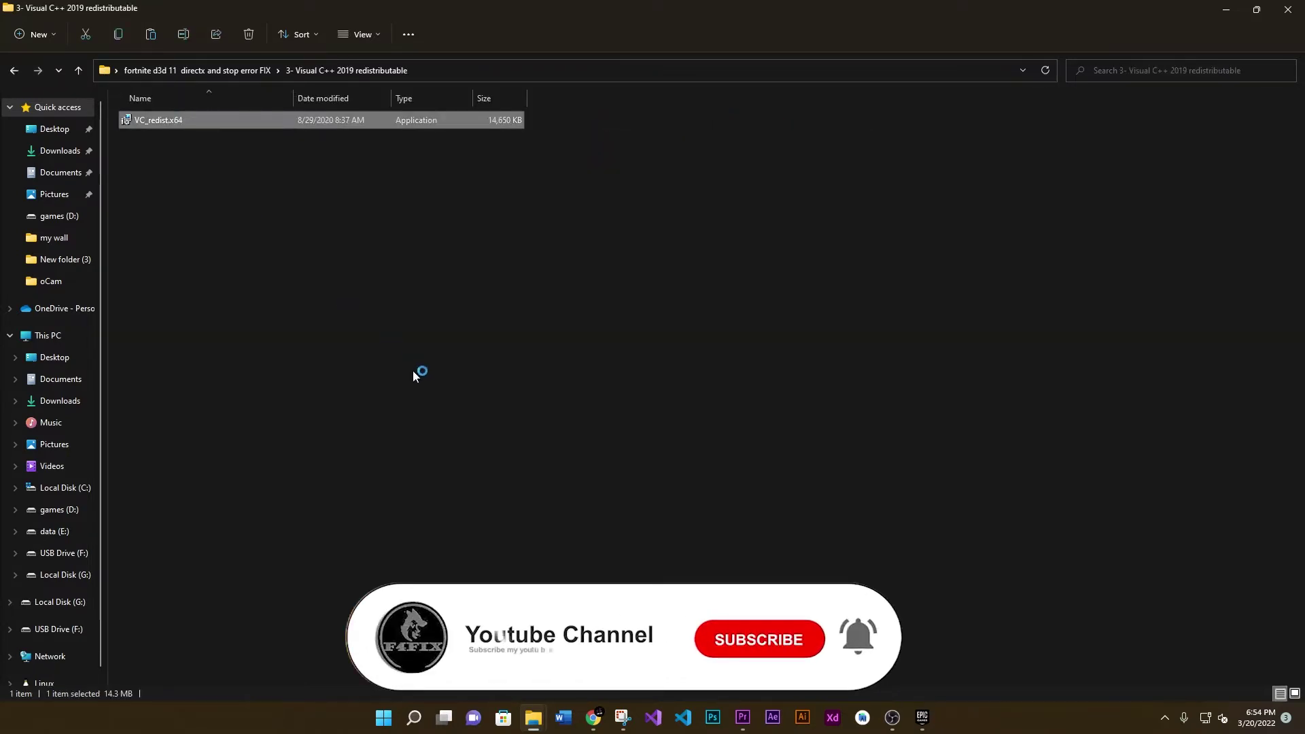
click(498, 422)
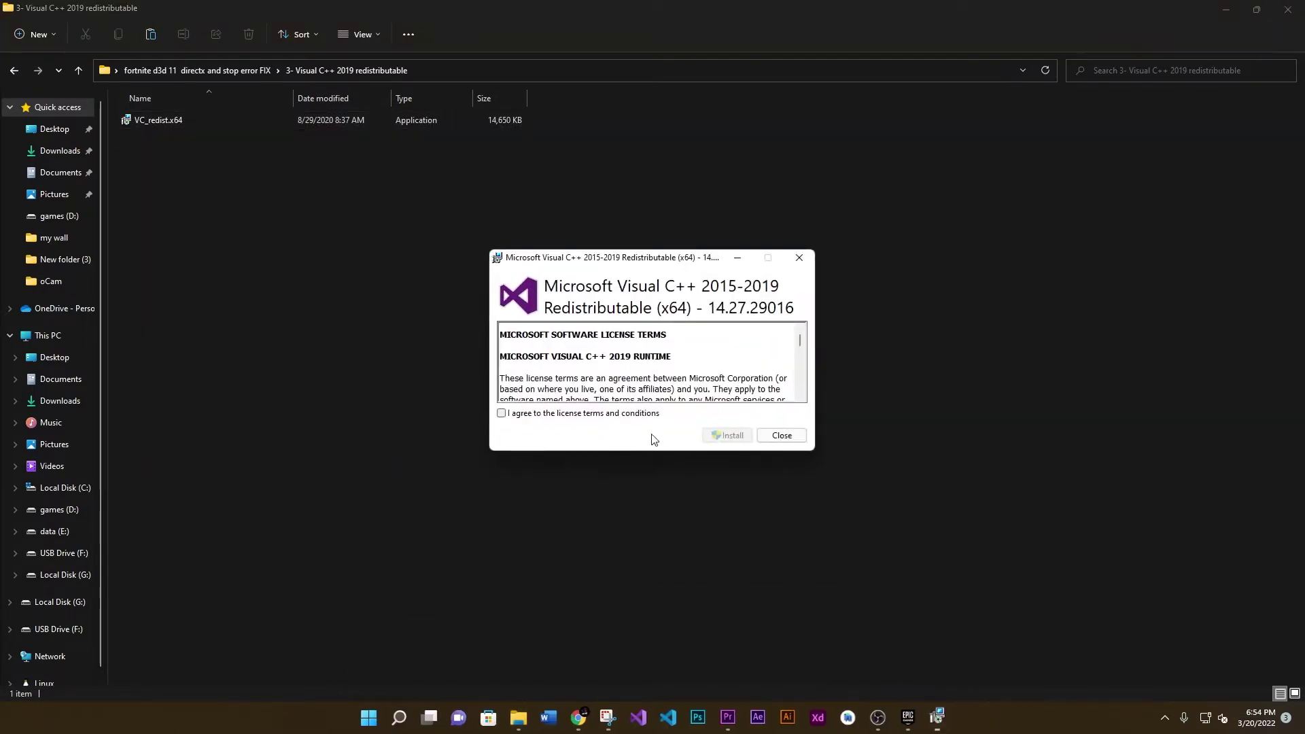
click(567, 415)
click(728, 438)
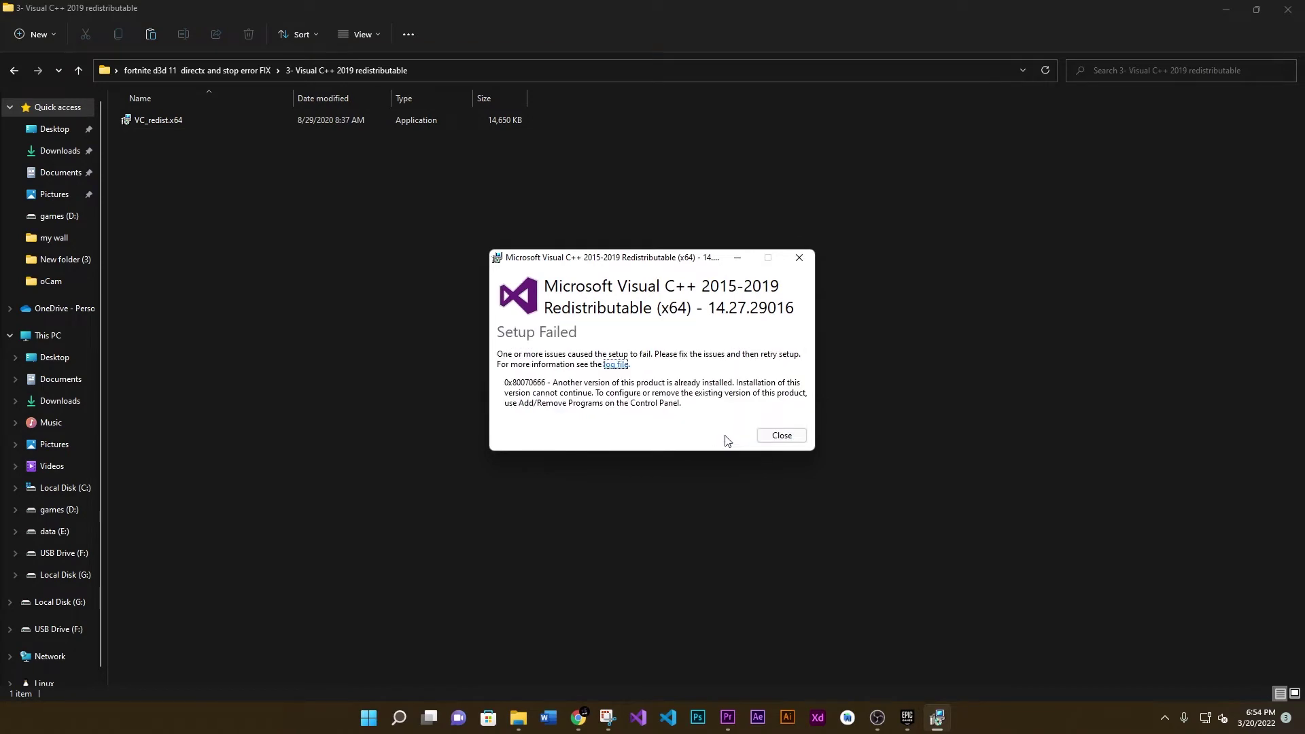
click(780, 435)
key(alt+Up)
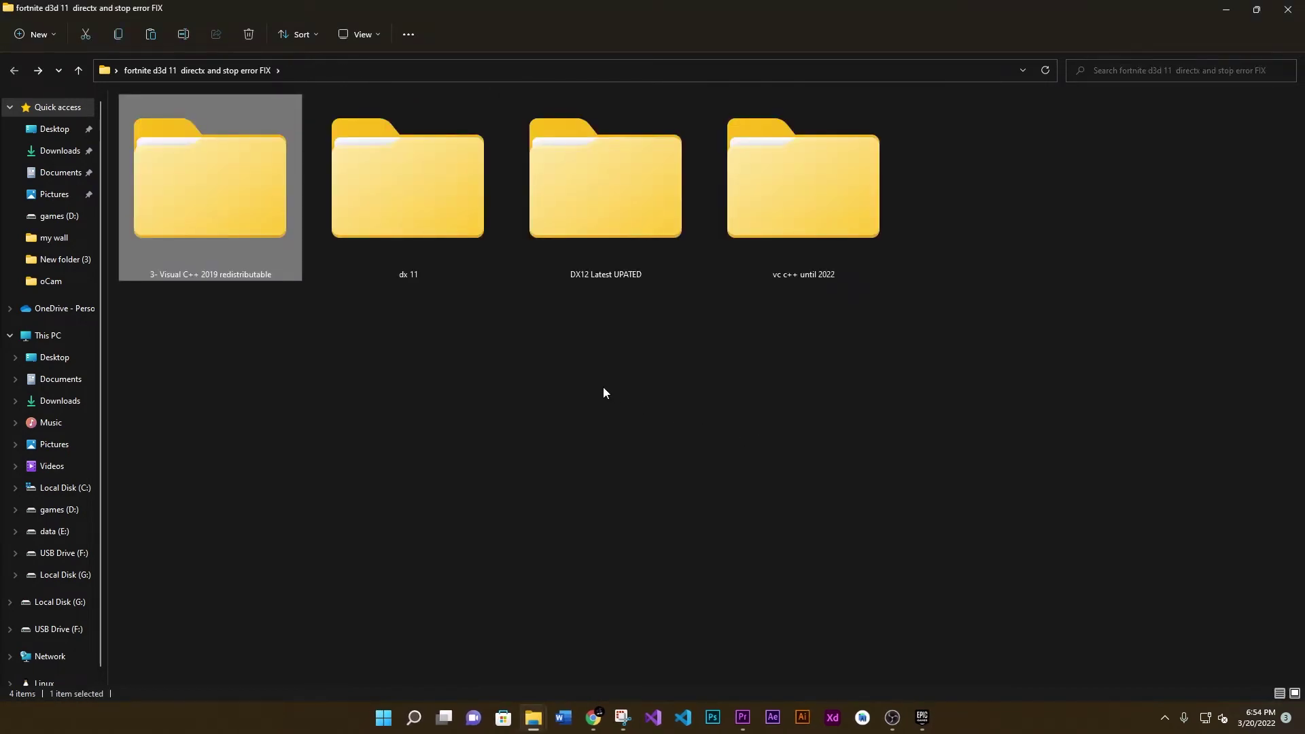
Step: Open the "dx 11" folder and show its files as extra large icons
click(604, 388)
double_click(381, 245)
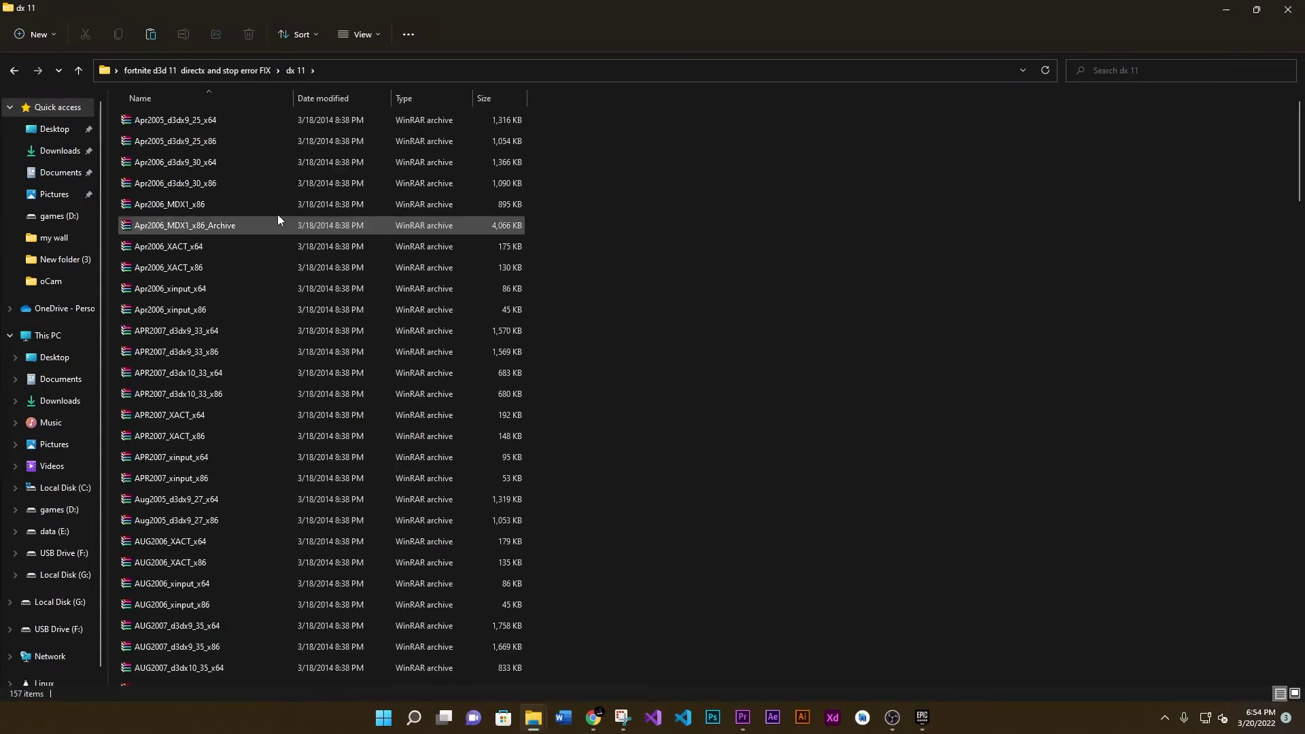
click(355, 34)
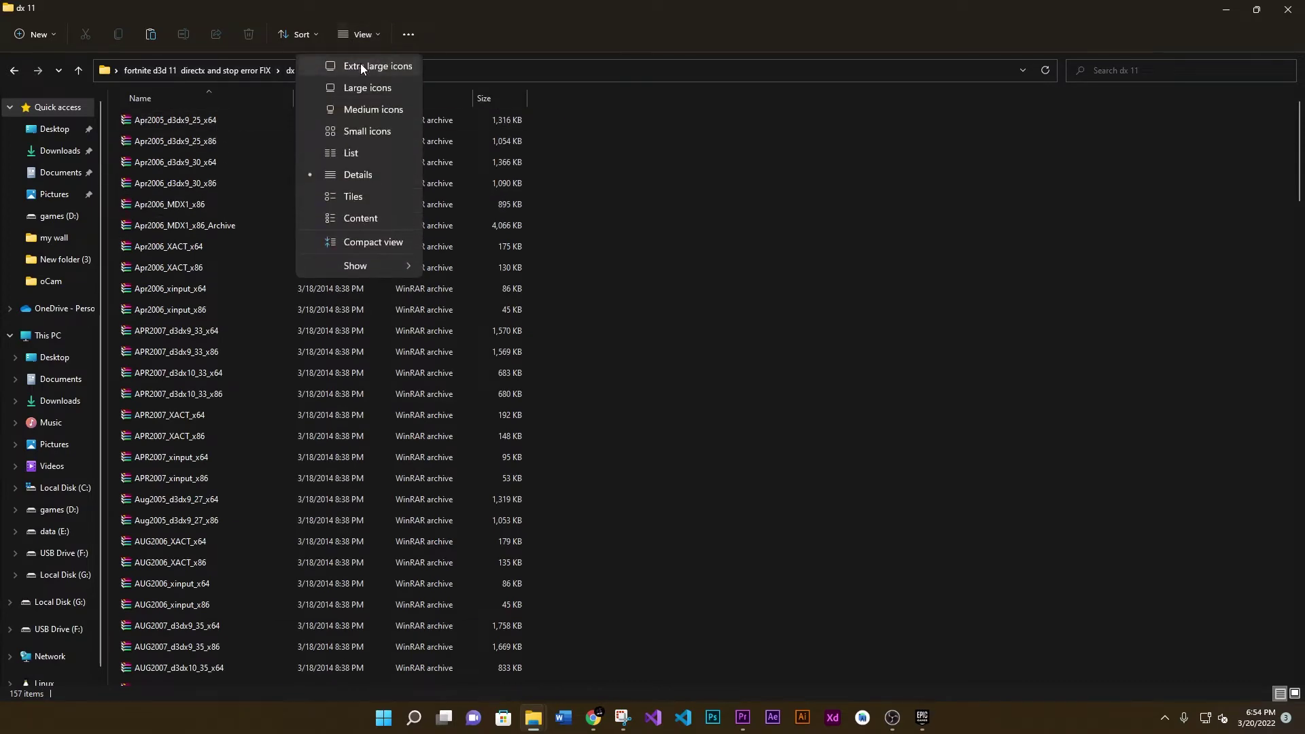
click(359, 65)
Step: Look through the files in the "dx 11" folder for the DXSETUP installer
scroll(341, 260, down, 10)
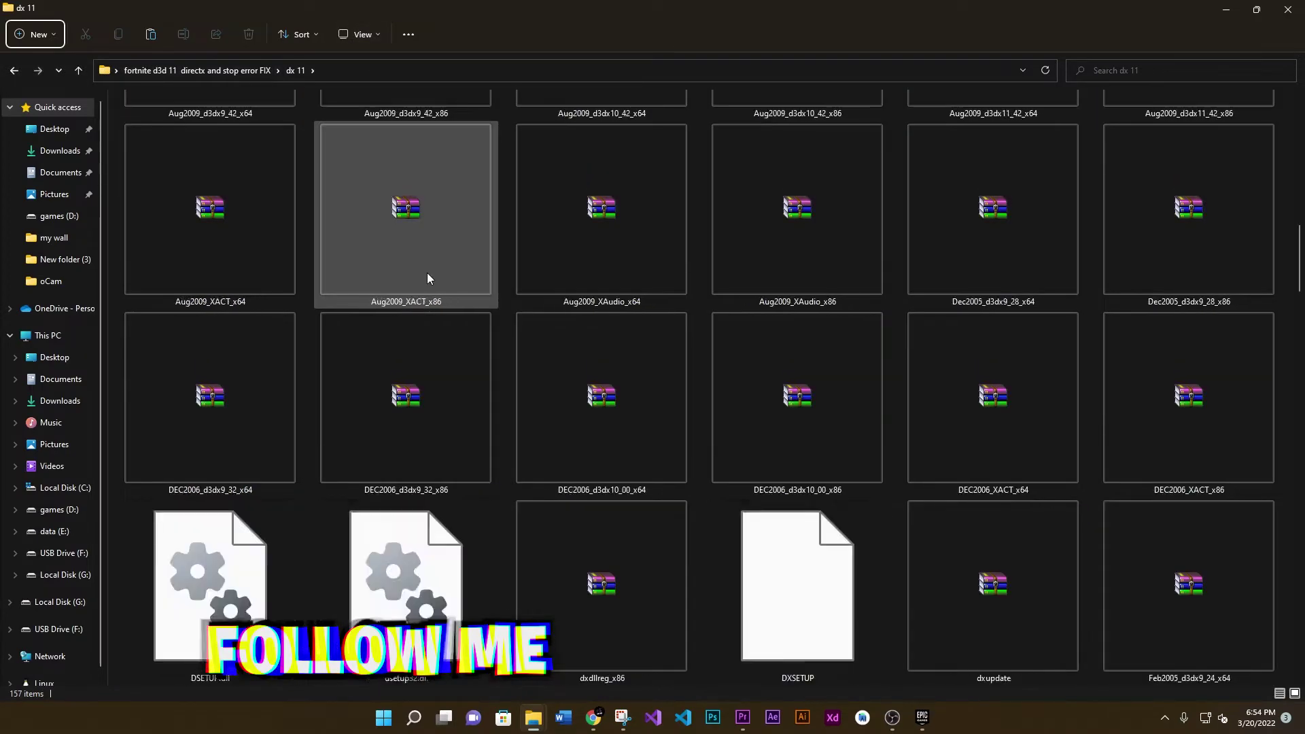
scroll(428, 299, down, 2)
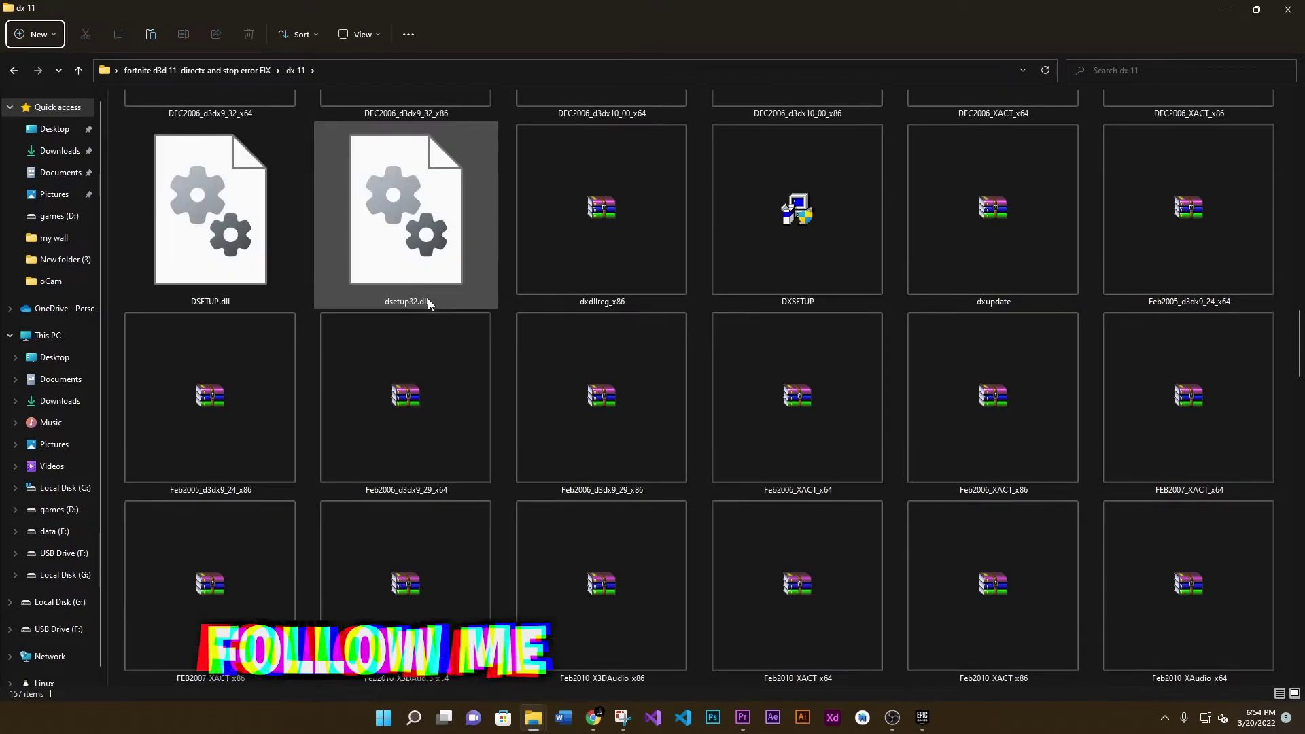
scroll(427, 300, down, 15)
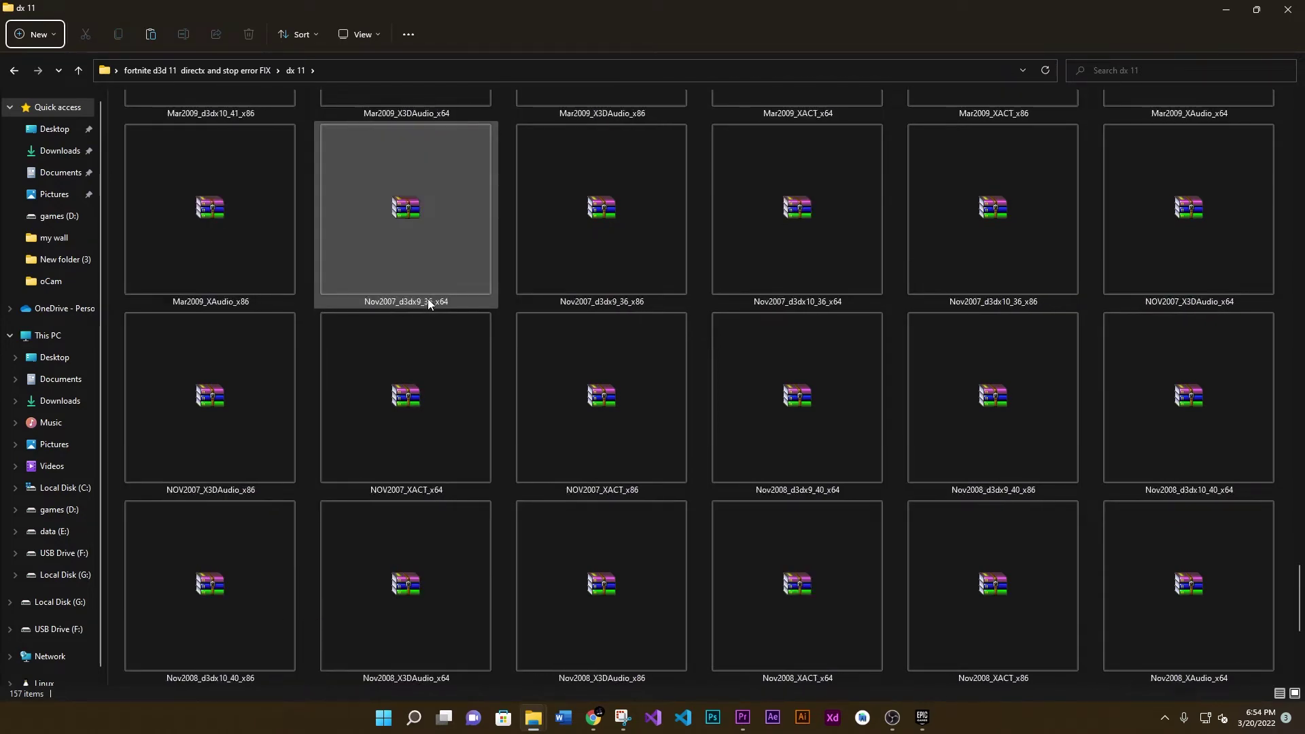
scroll(428, 299, down, 5)
scroll(428, 298, up, 20)
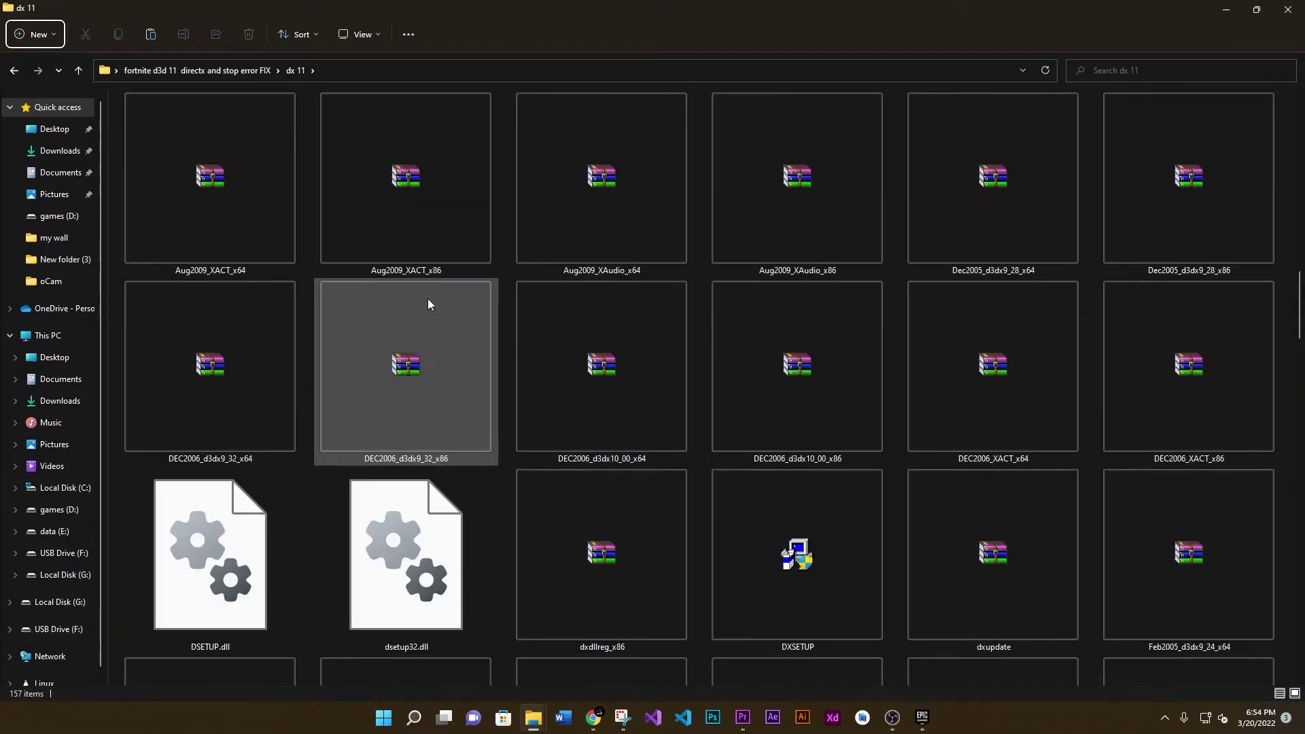
scroll(428, 298, up, 8)
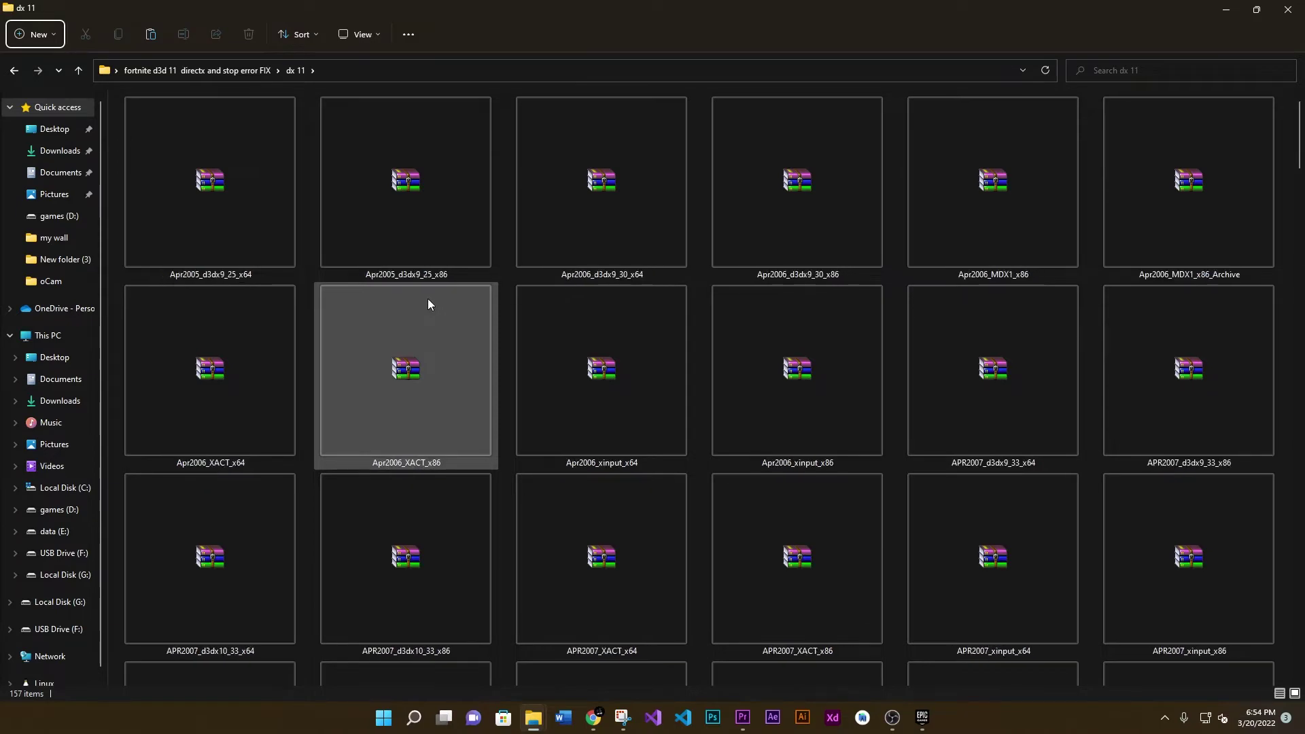
scroll(428, 299, down, 9)
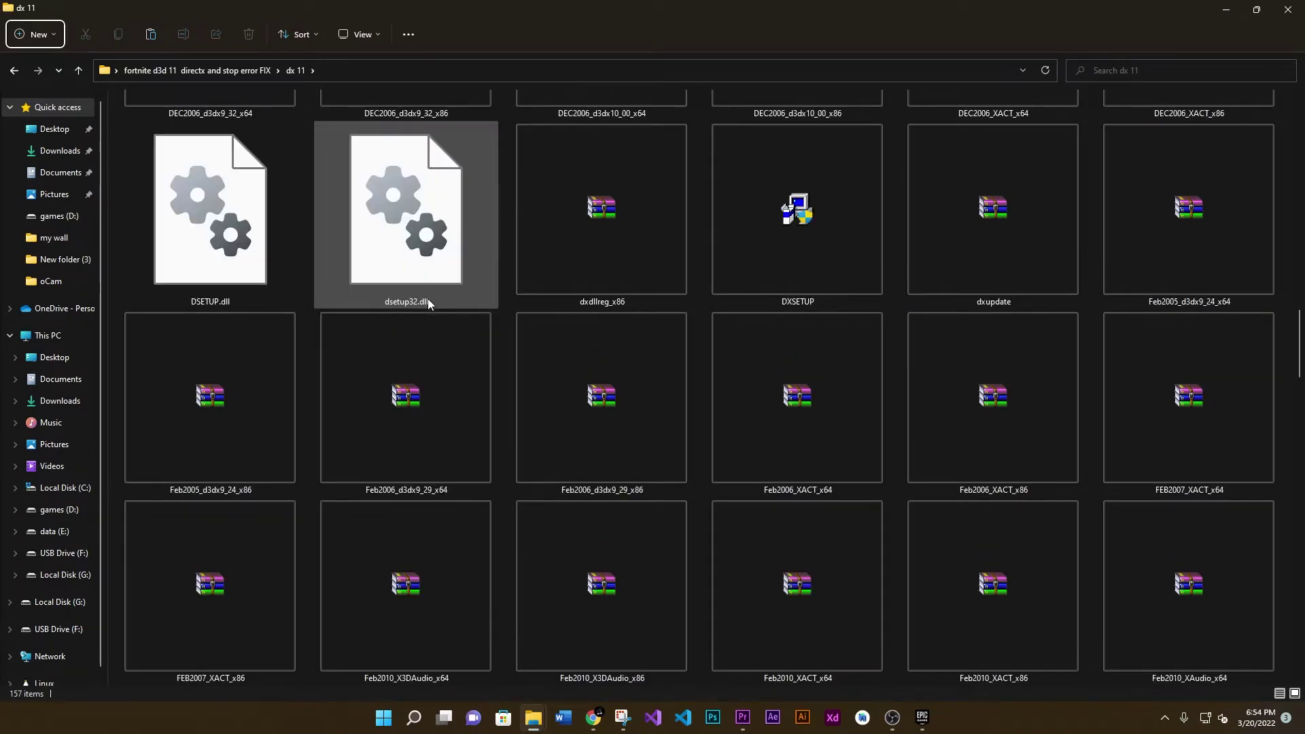
scroll(427, 298, down, 15)
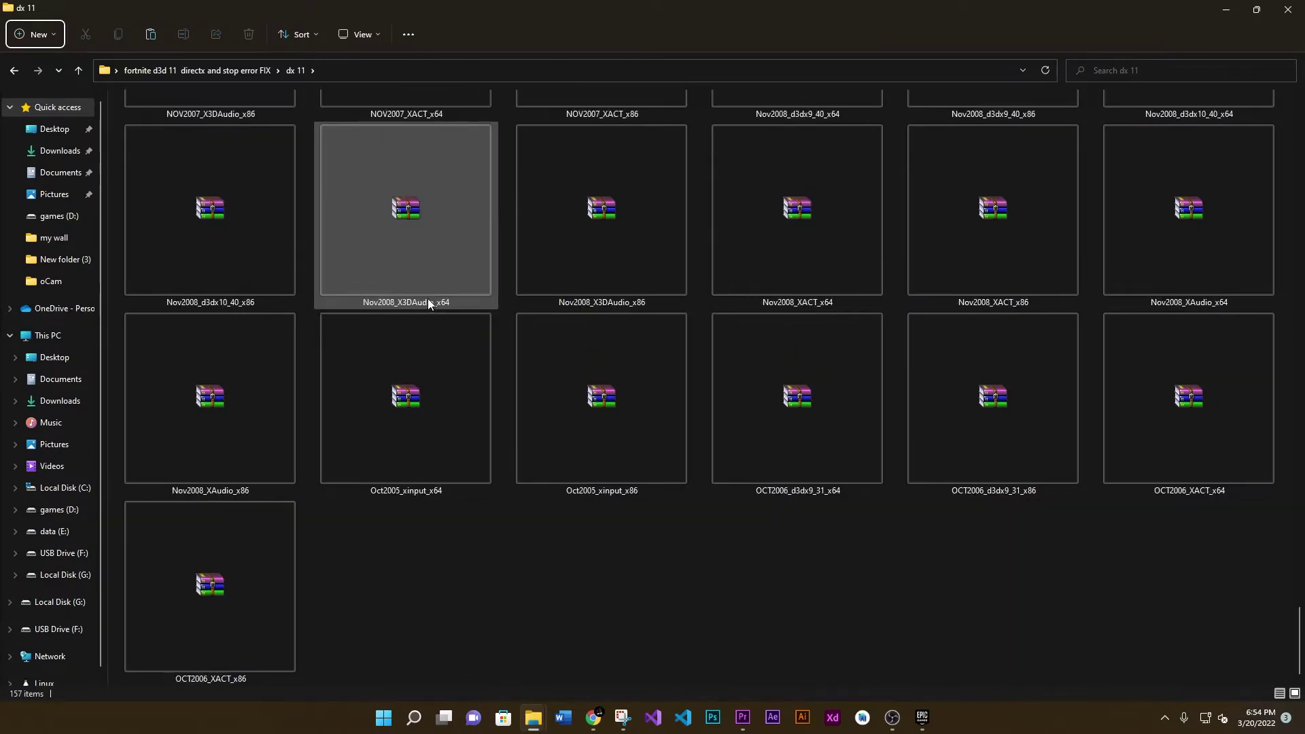
scroll(427, 299, up, 6)
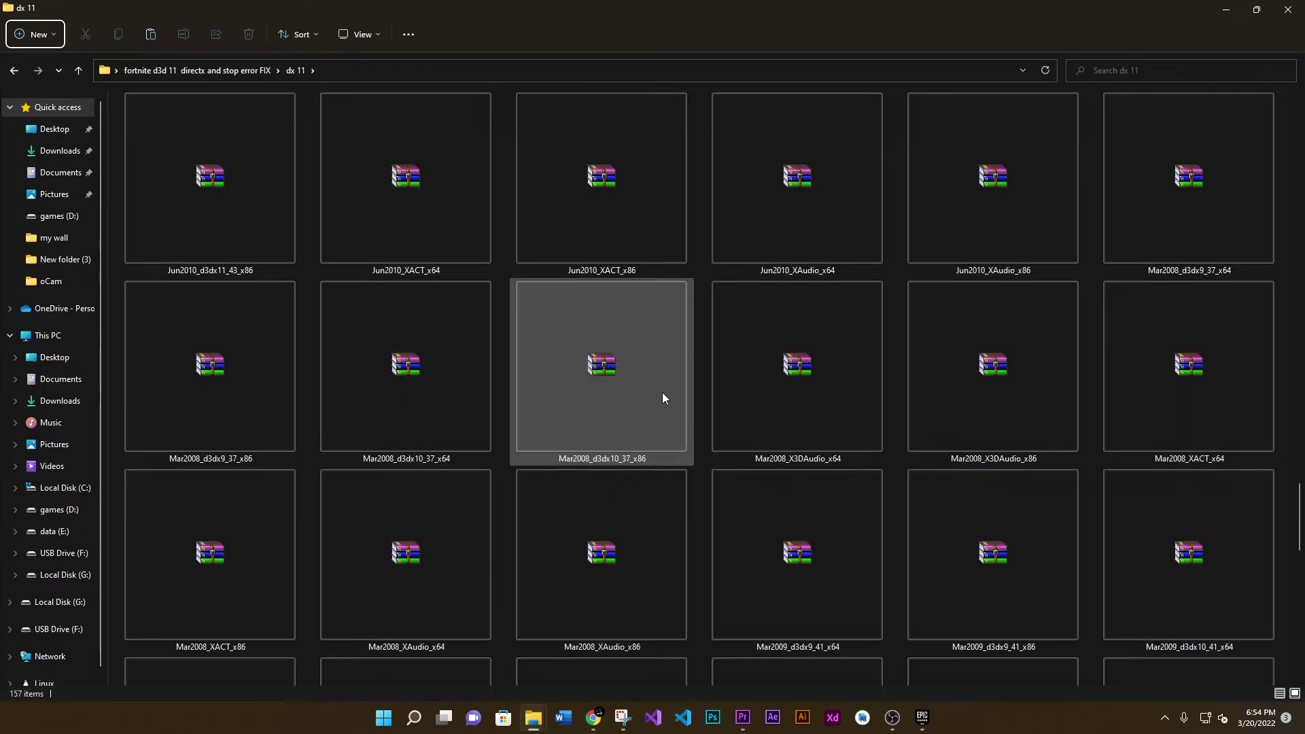
scroll(663, 393, up, 10)
scroll(664, 393, down, 3)
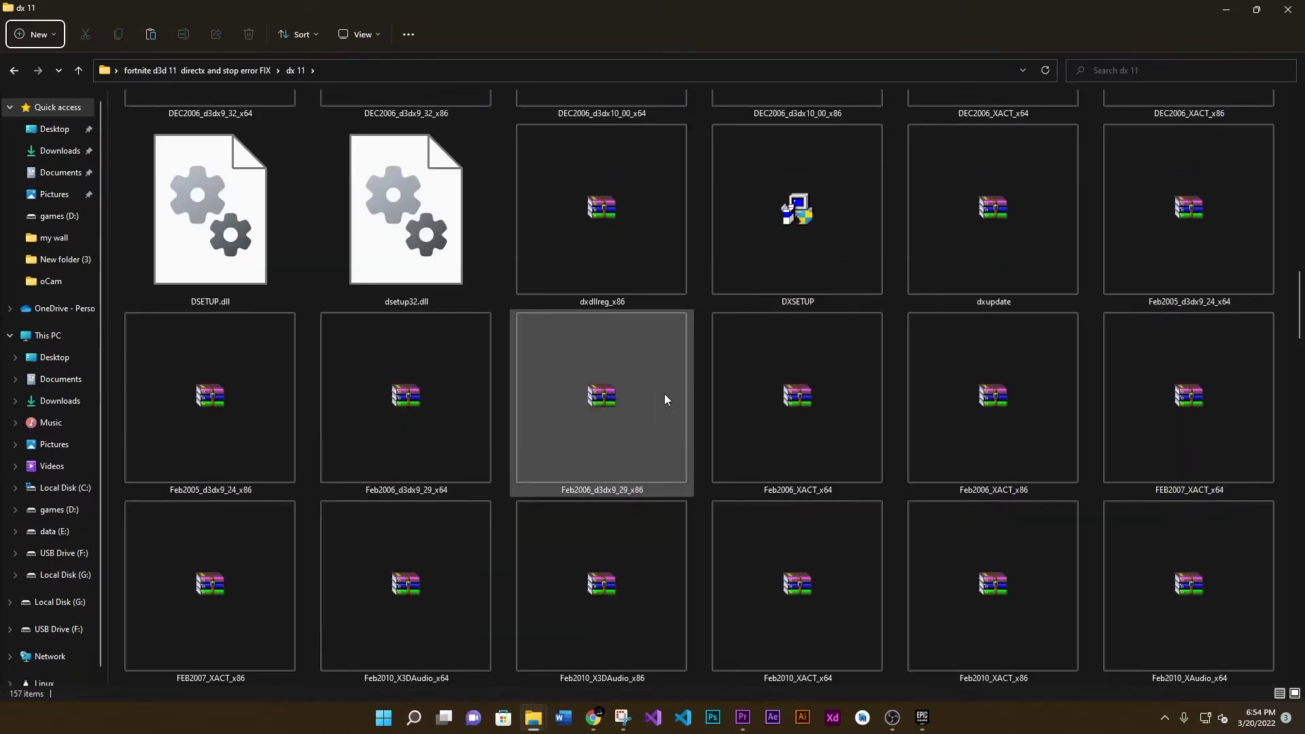
Step: Run DXSETUP from the "dx 11" folder and complete the DirectX installation
click(781, 280)
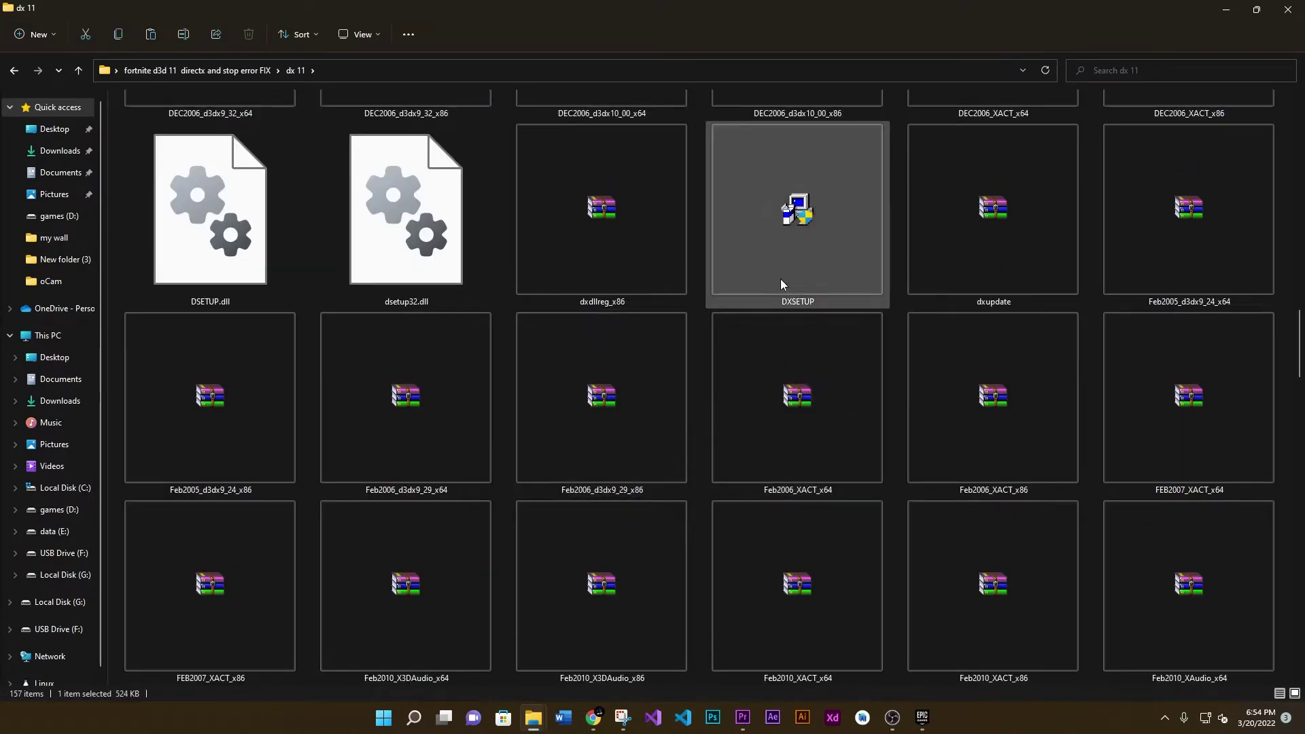
double_click(747, 253)
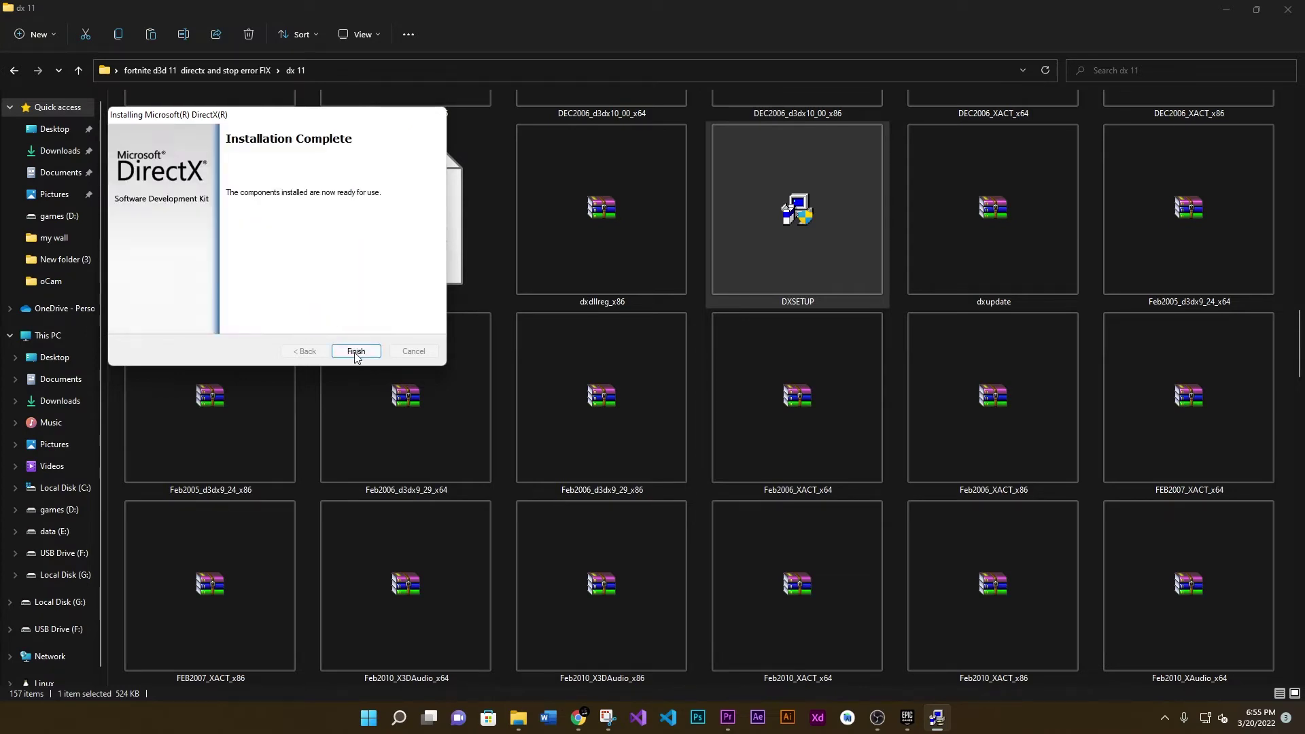
click(356, 352)
Step: Run dxwebsetup from the "DX12 Latest UPATED" folder, accepting the agreement without the Bing Bar, and see the DirectX setup through to its finish
key(BackSpace)
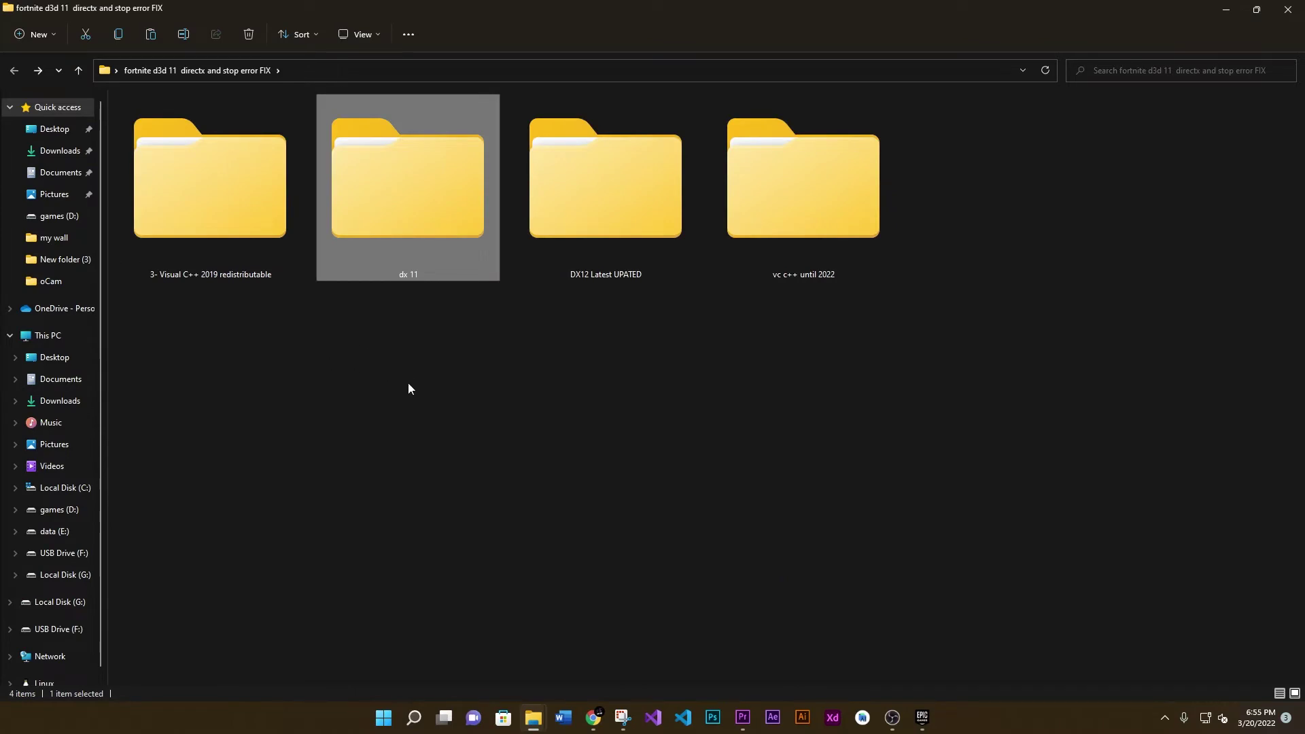
double_click(628, 250)
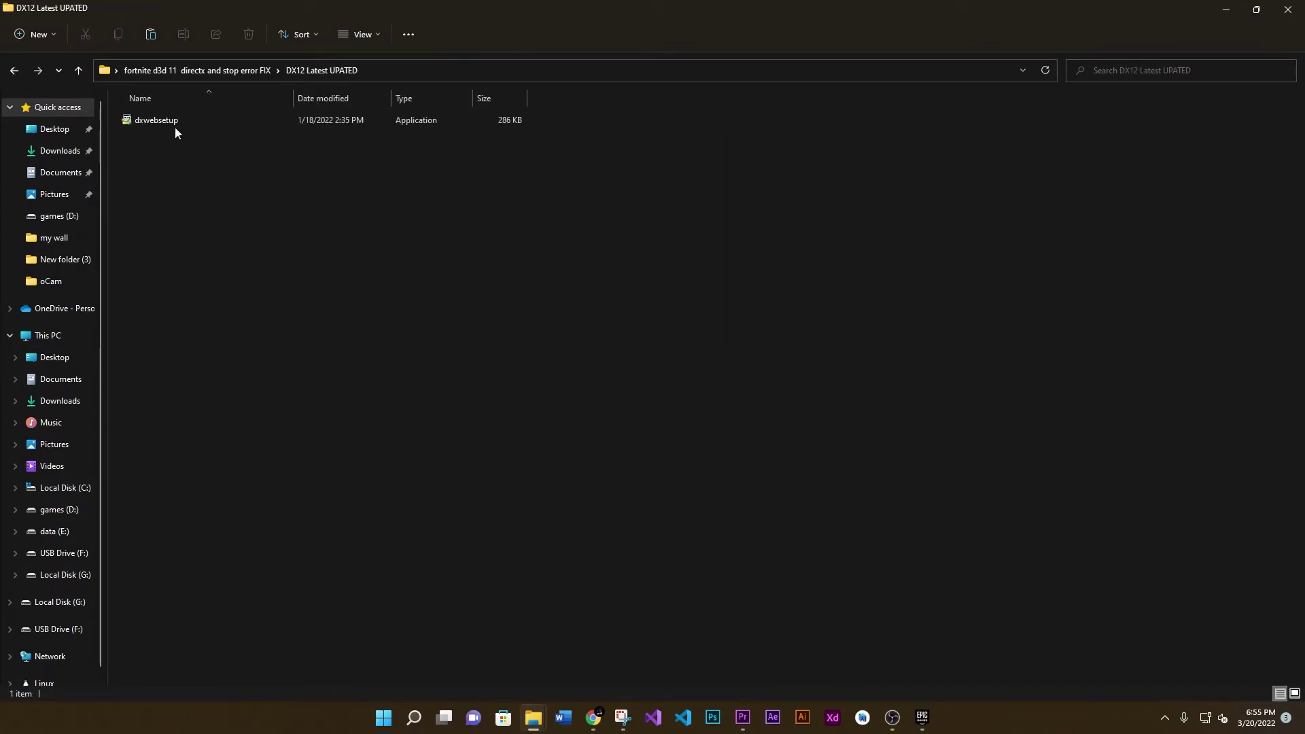
right_click(178, 121)
click(231, 188)
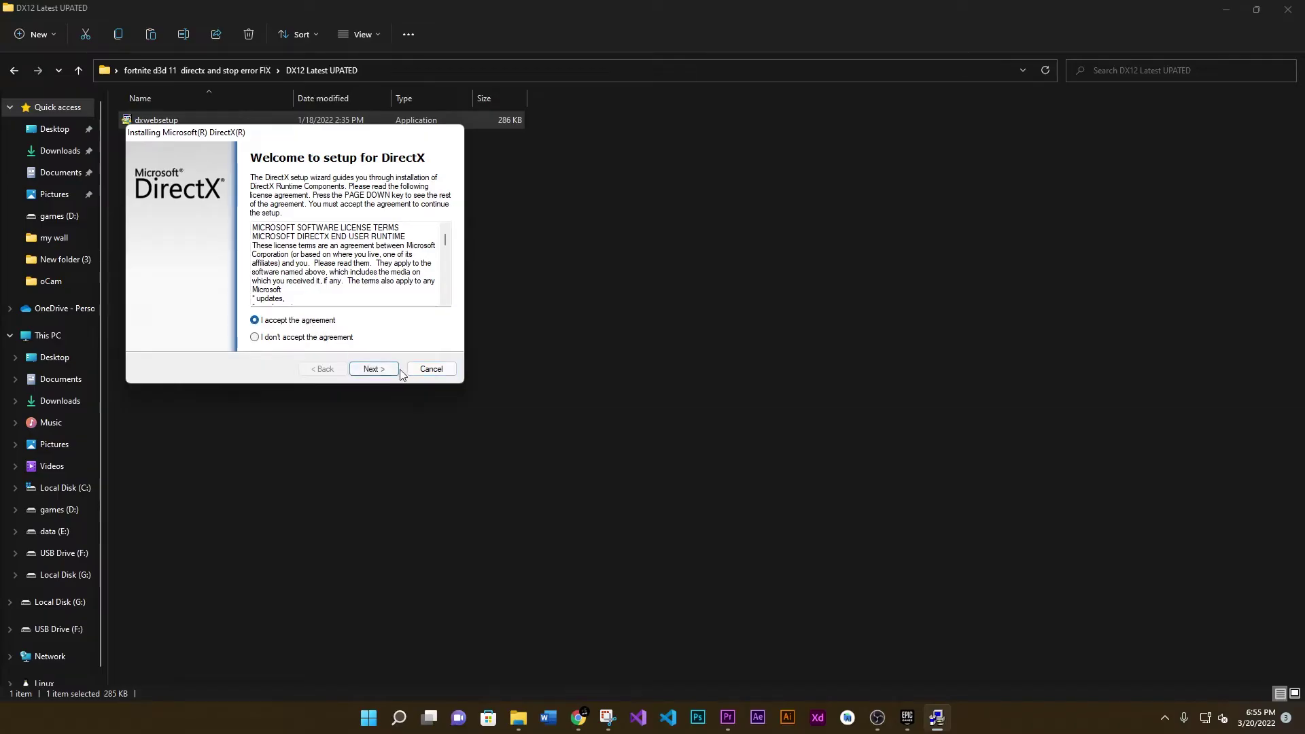
click(398, 373)
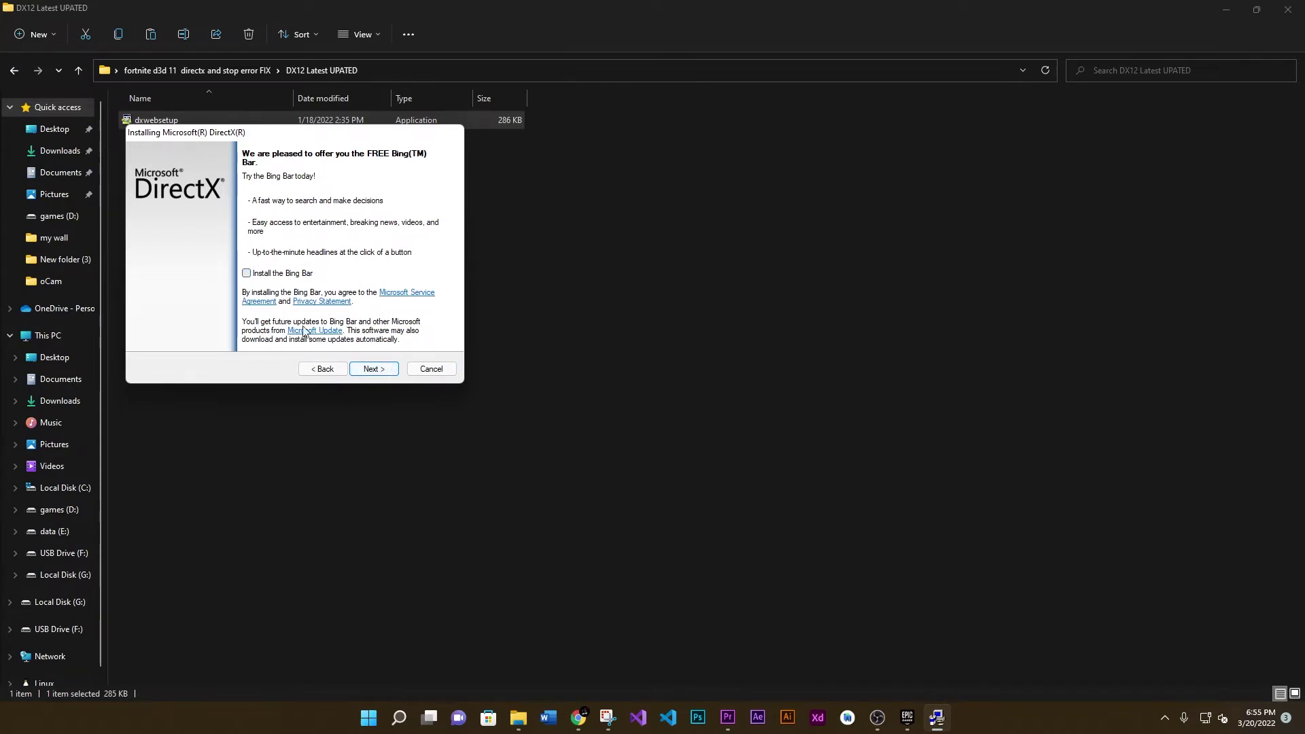
click(362, 374)
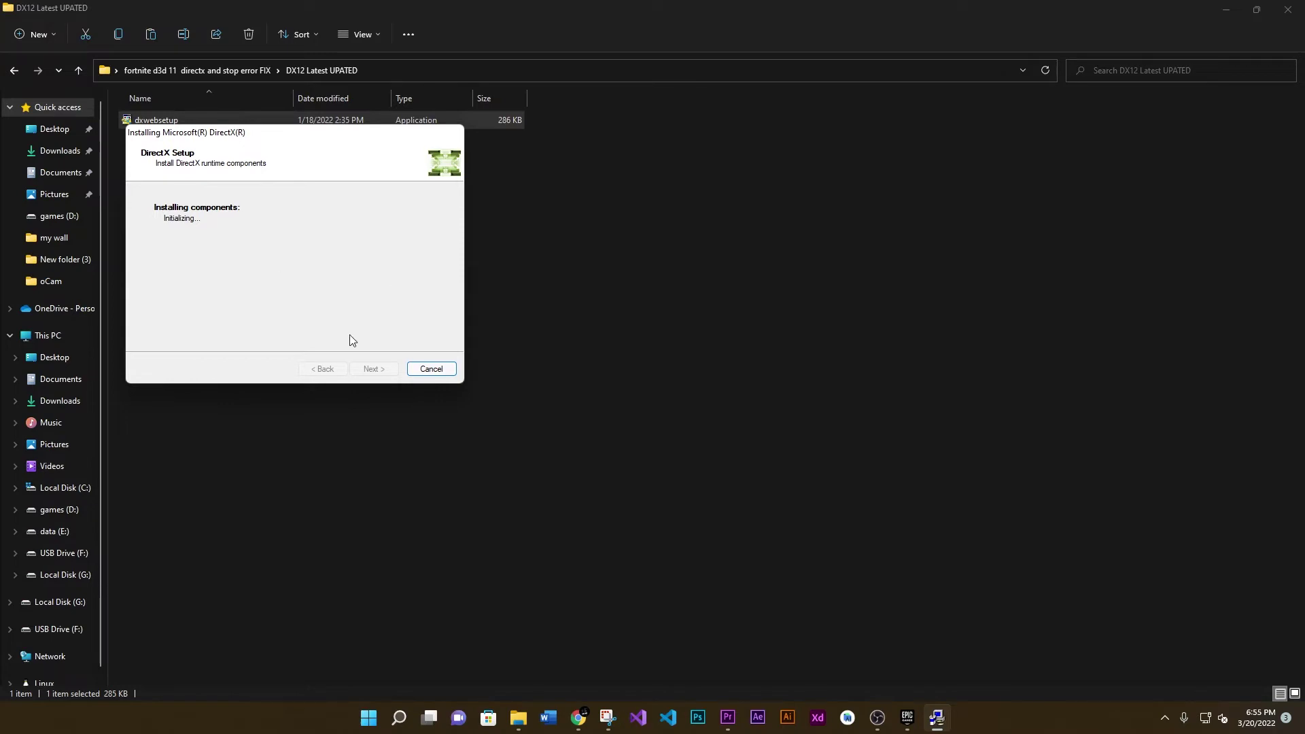
click(335, 280)
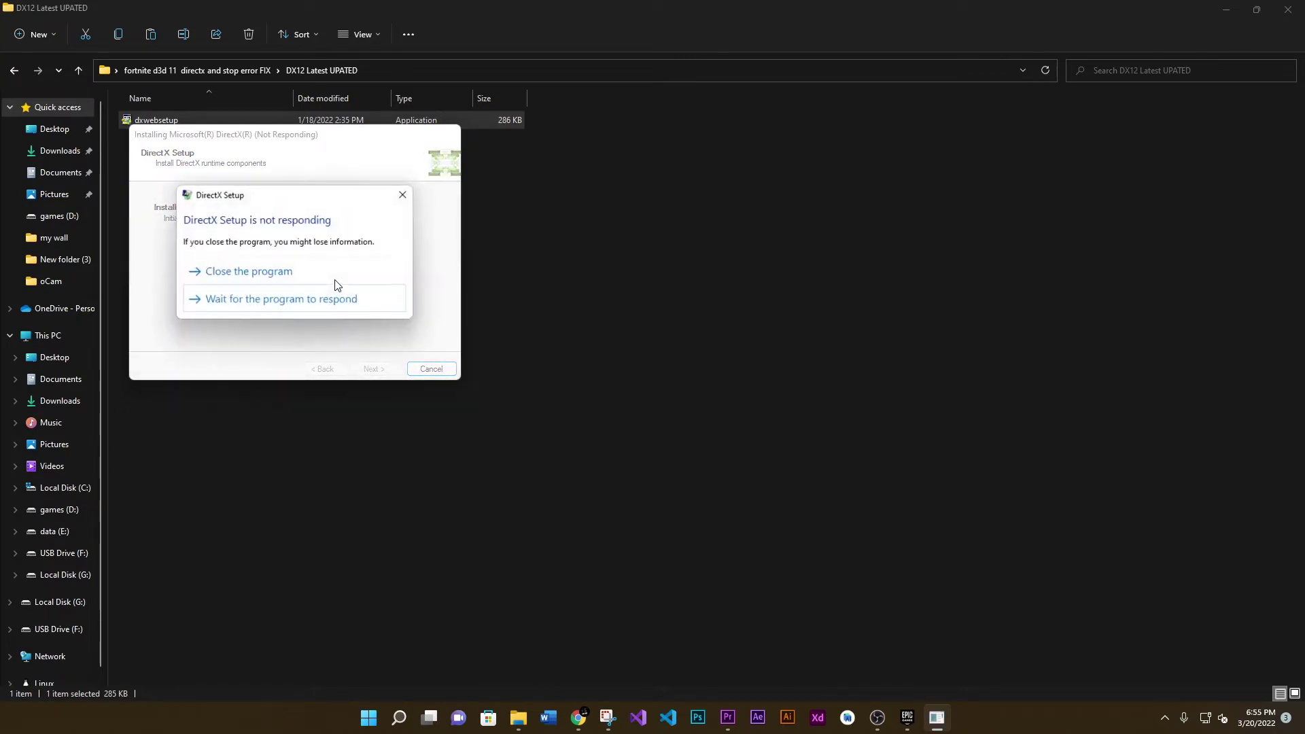
click(345, 307)
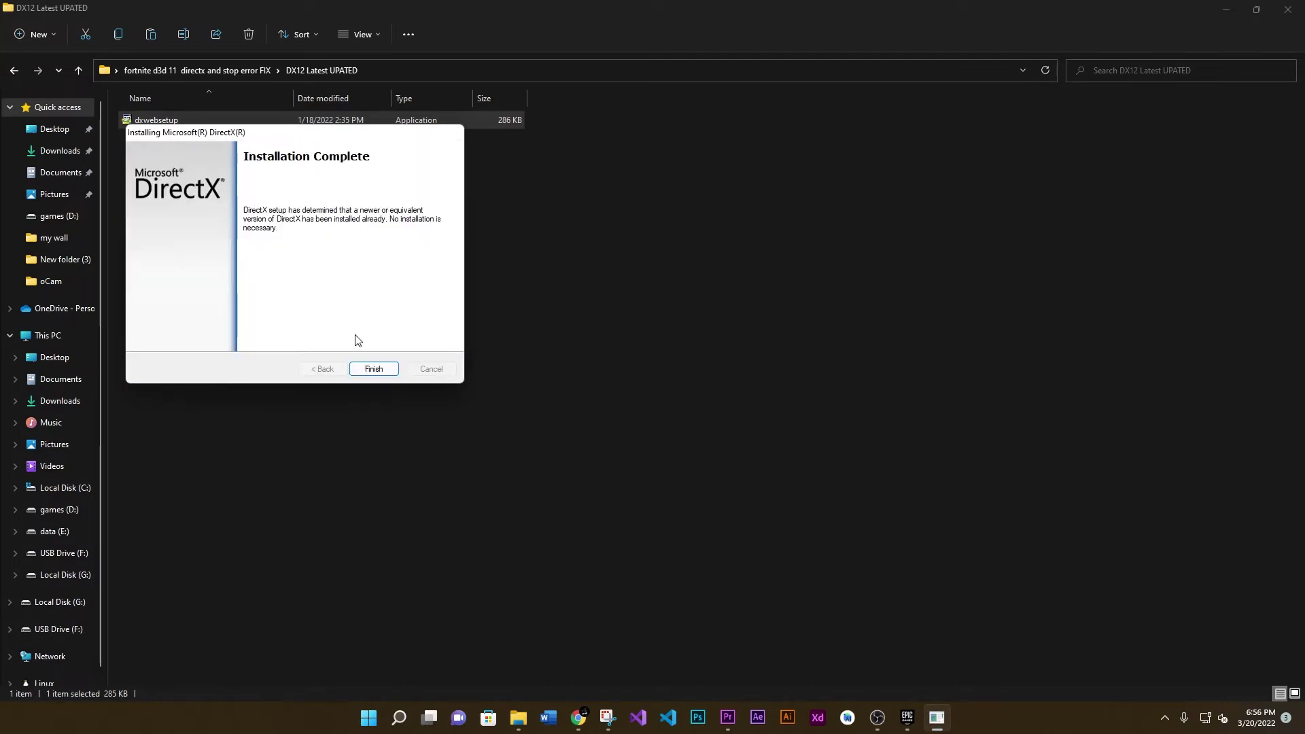
click(374, 368)
Step: Open the "vc c++ until 2022" folder and show its installers as extra large icons
key(alt+Up)
double_click(721, 249)
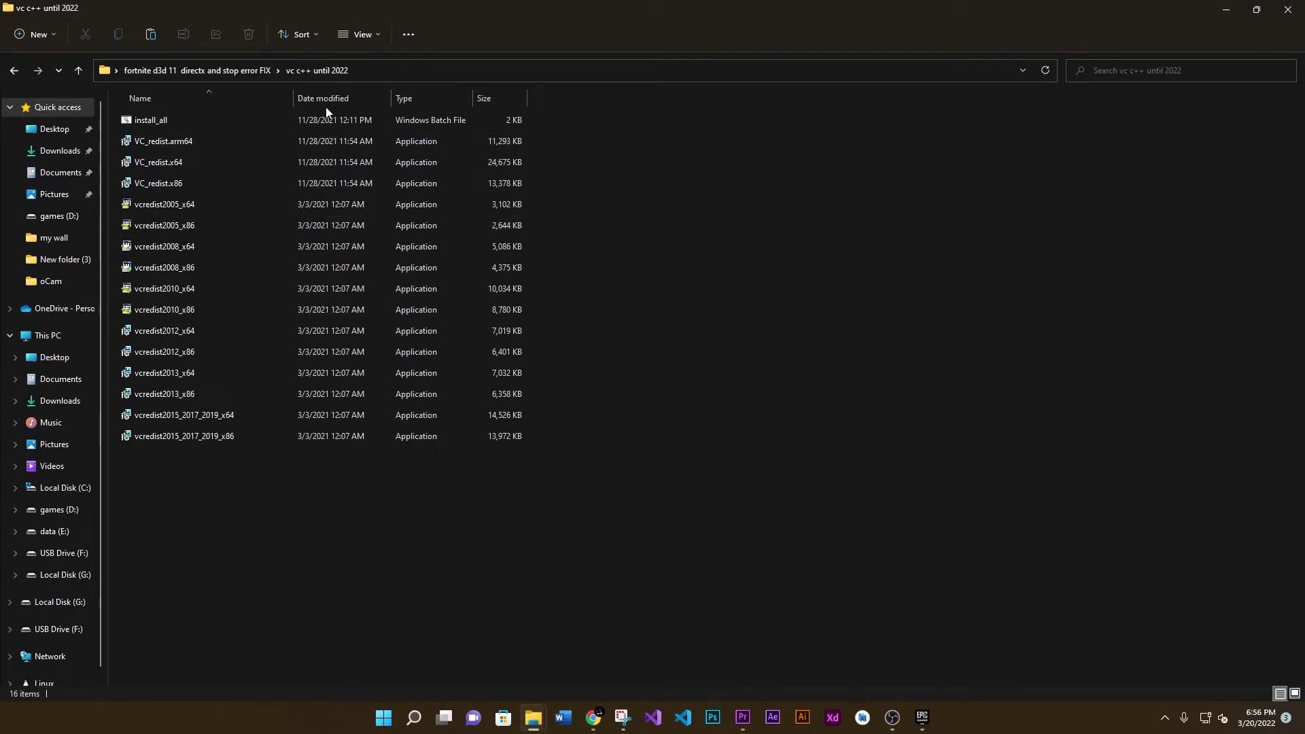
click(372, 34)
click(377, 66)
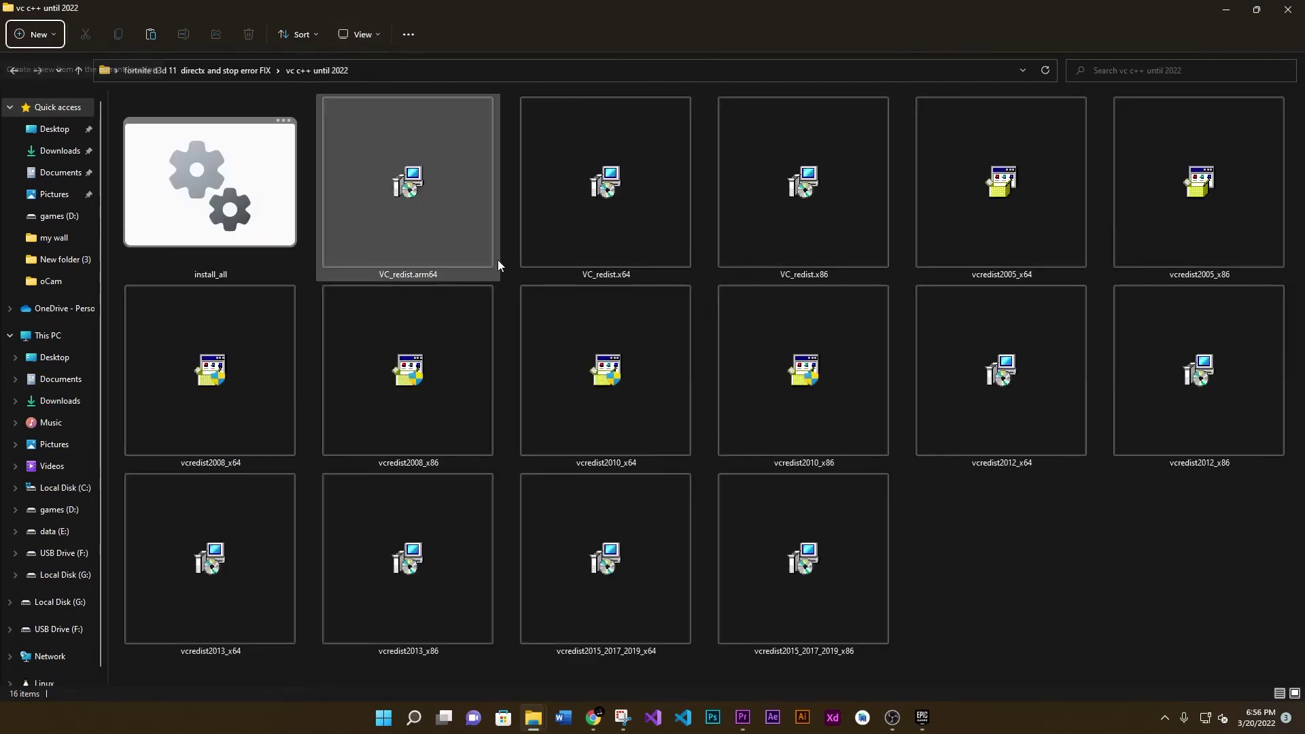
Step: Run install_all to install the Visual C++ redistributables, and return to the main fix pack folder
right_click(228, 192)
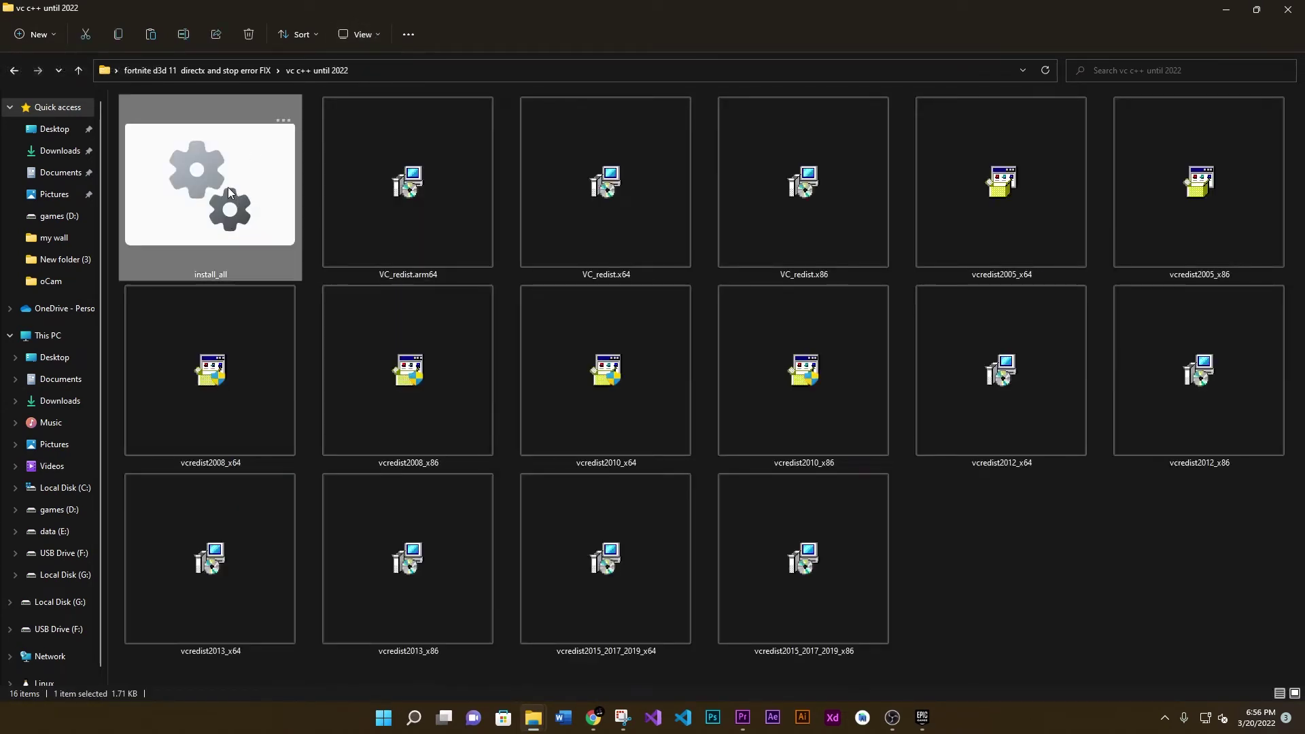
click(303, 254)
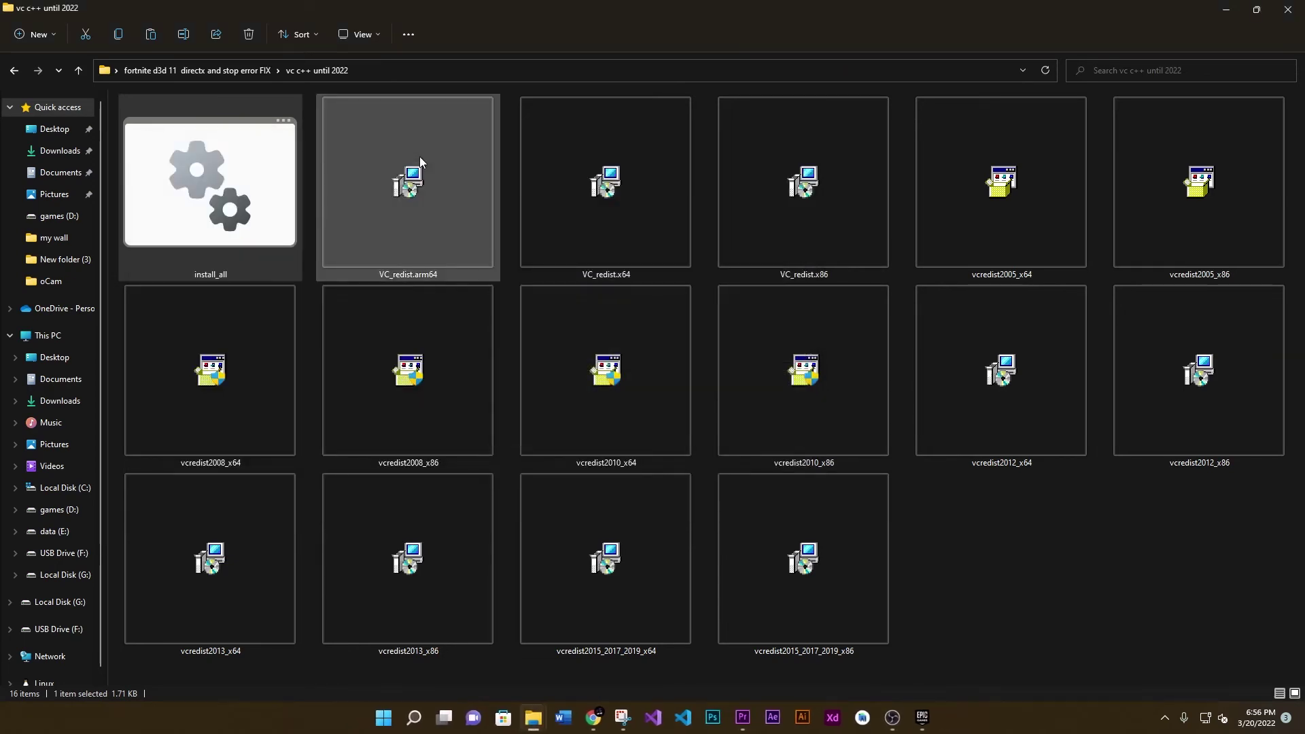
key(BackSpace)
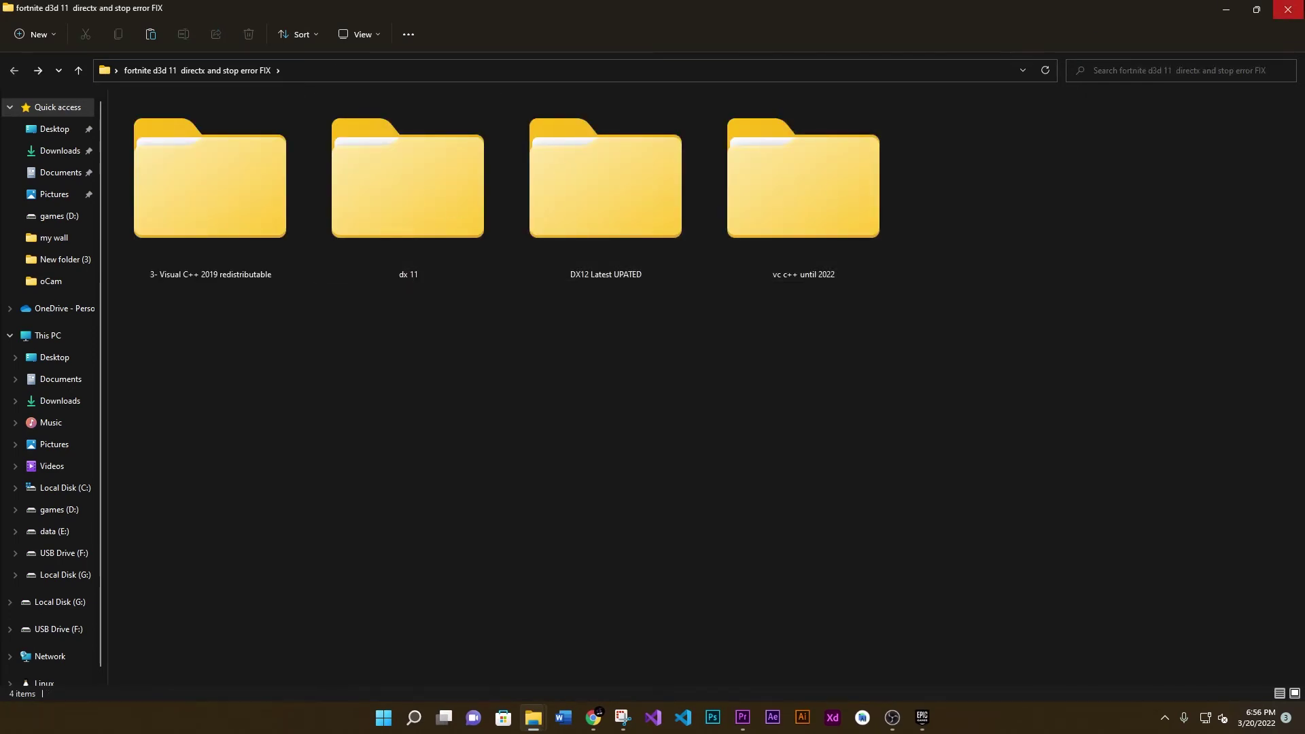
Step: Close the fix pack folder window and refresh the desktop
click(1288, 9)
right_click(476, 139)
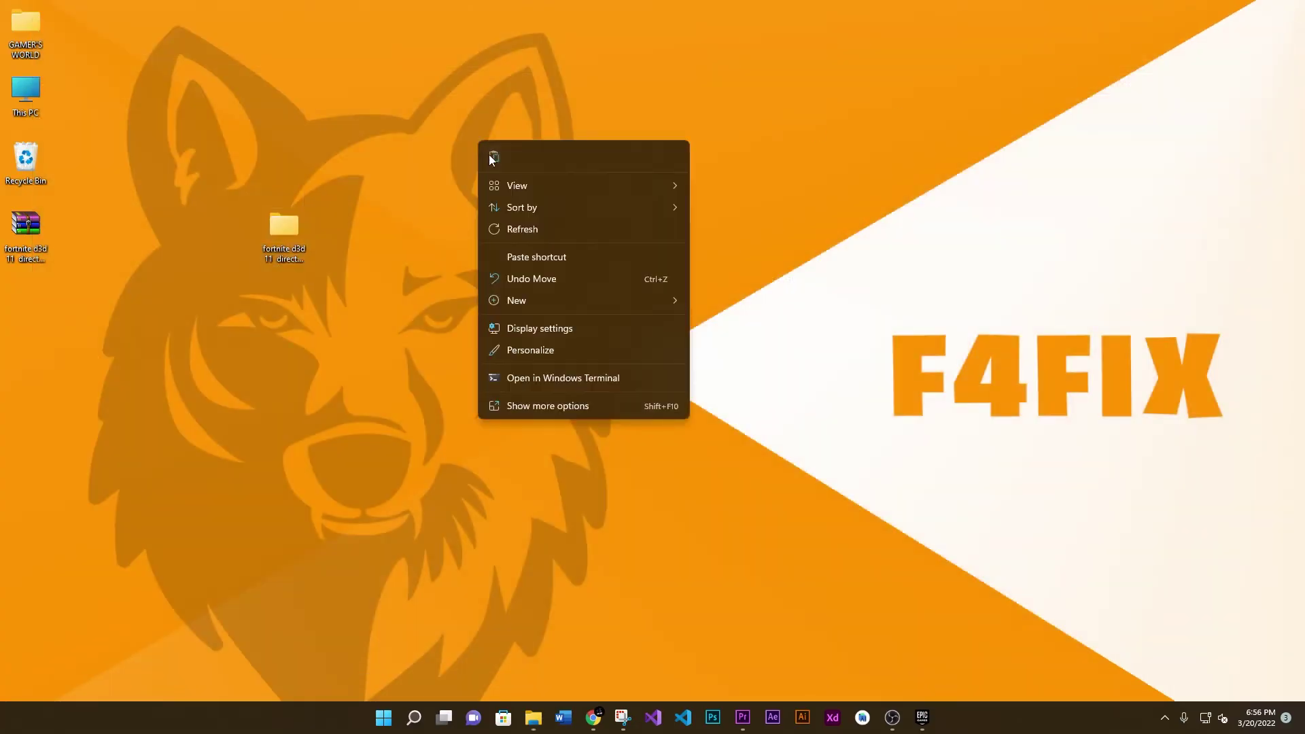
click(530, 229)
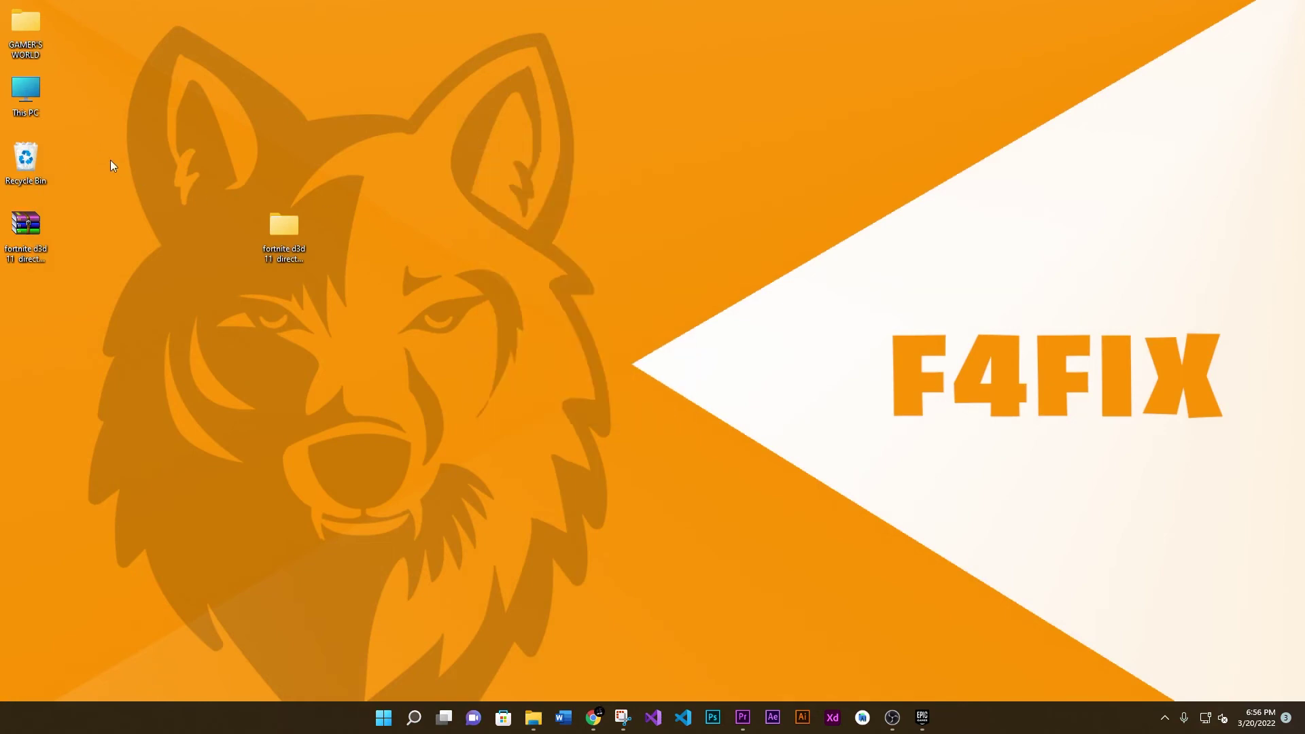
Step: Open This PC's system properties and launch Device Manager from the related settings
right_click(35, 110)
click(130, 270)
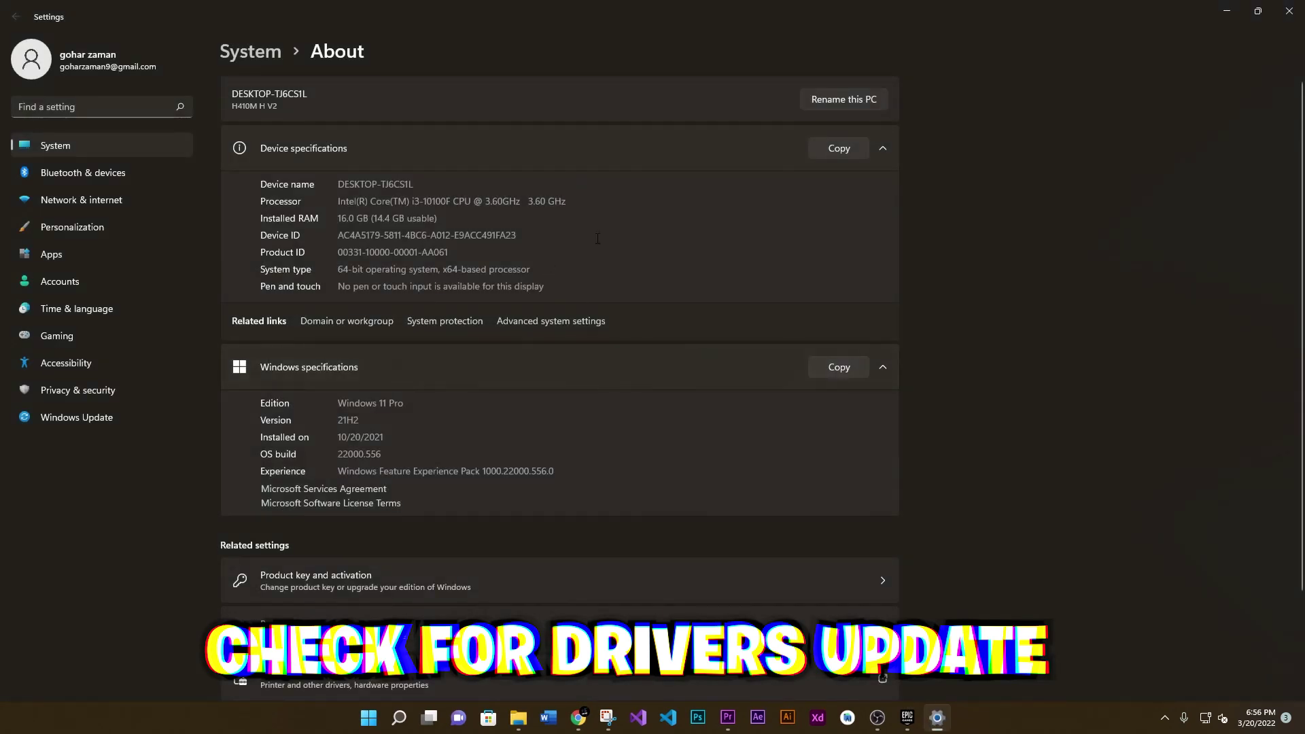
scroll(526, 282, down, 2)
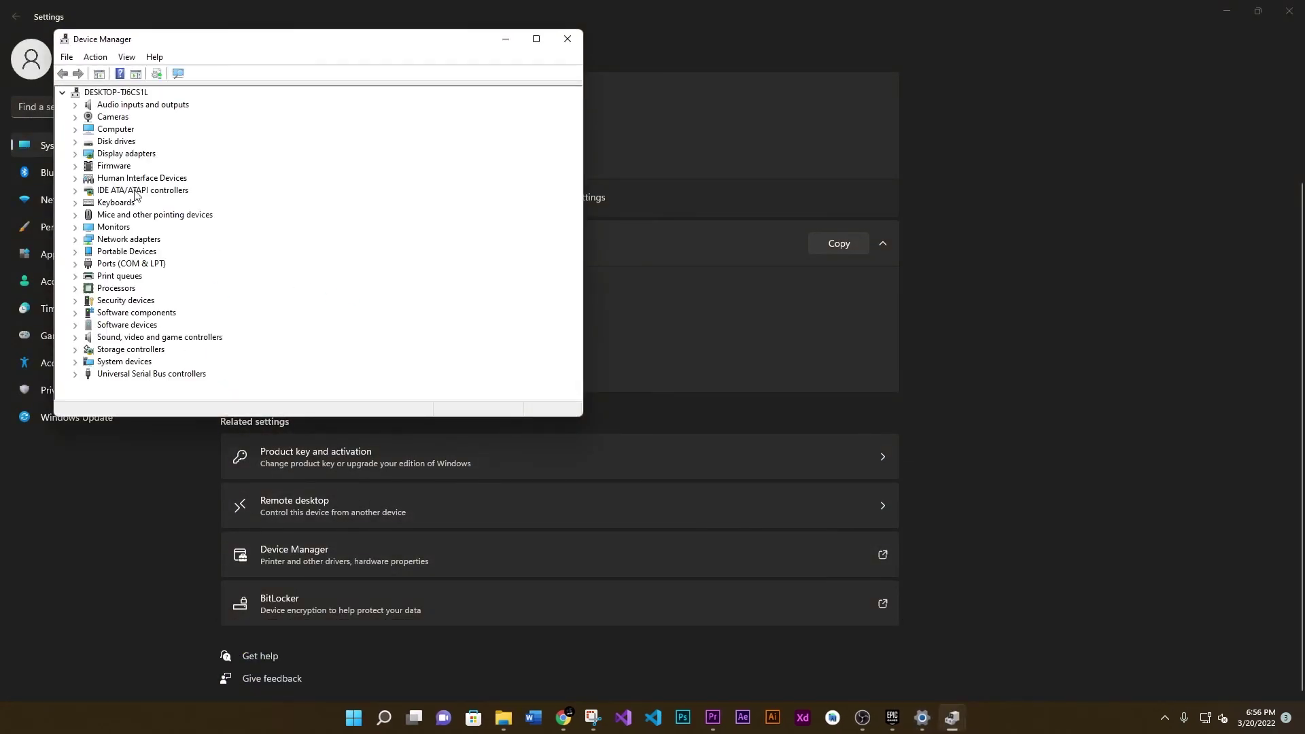
drag(209, 49, 333, 53)
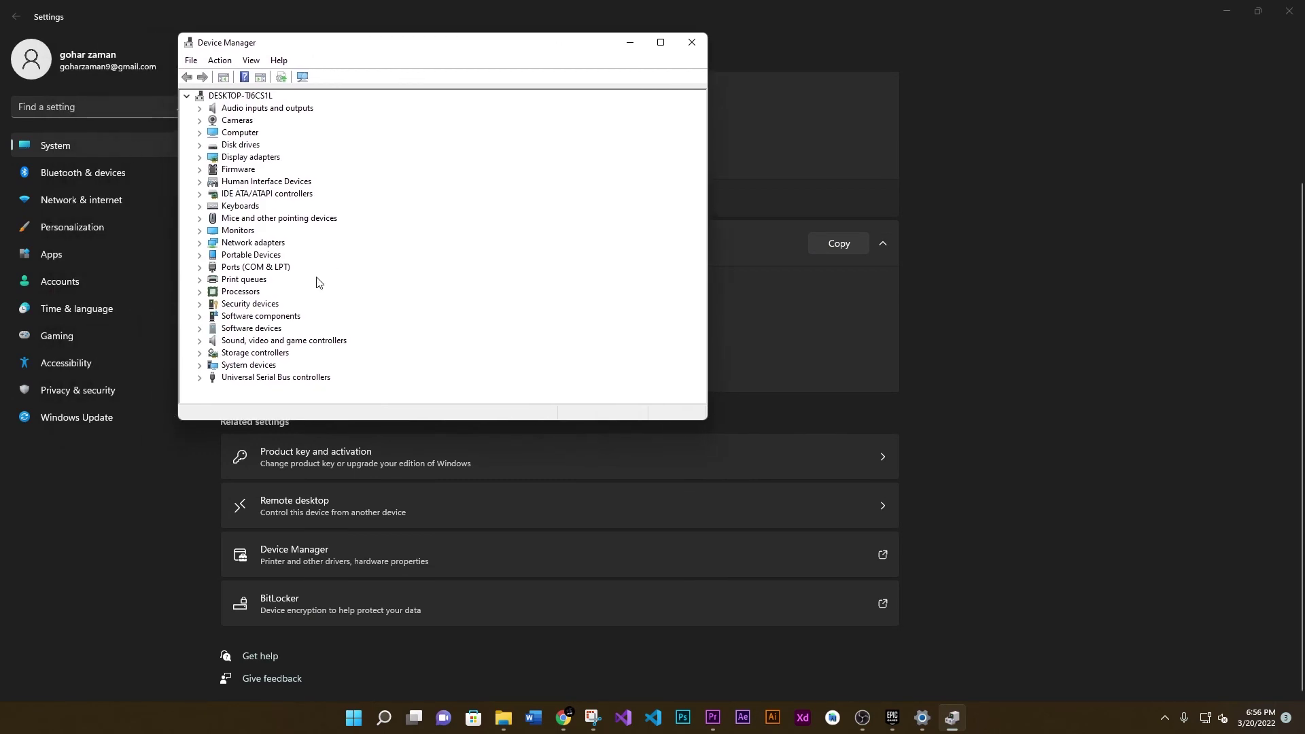
Step: Search automatically for an updated driver for the AMD Radeon R7 200 Series display adapter, and close the update wizard
click(212, 160)
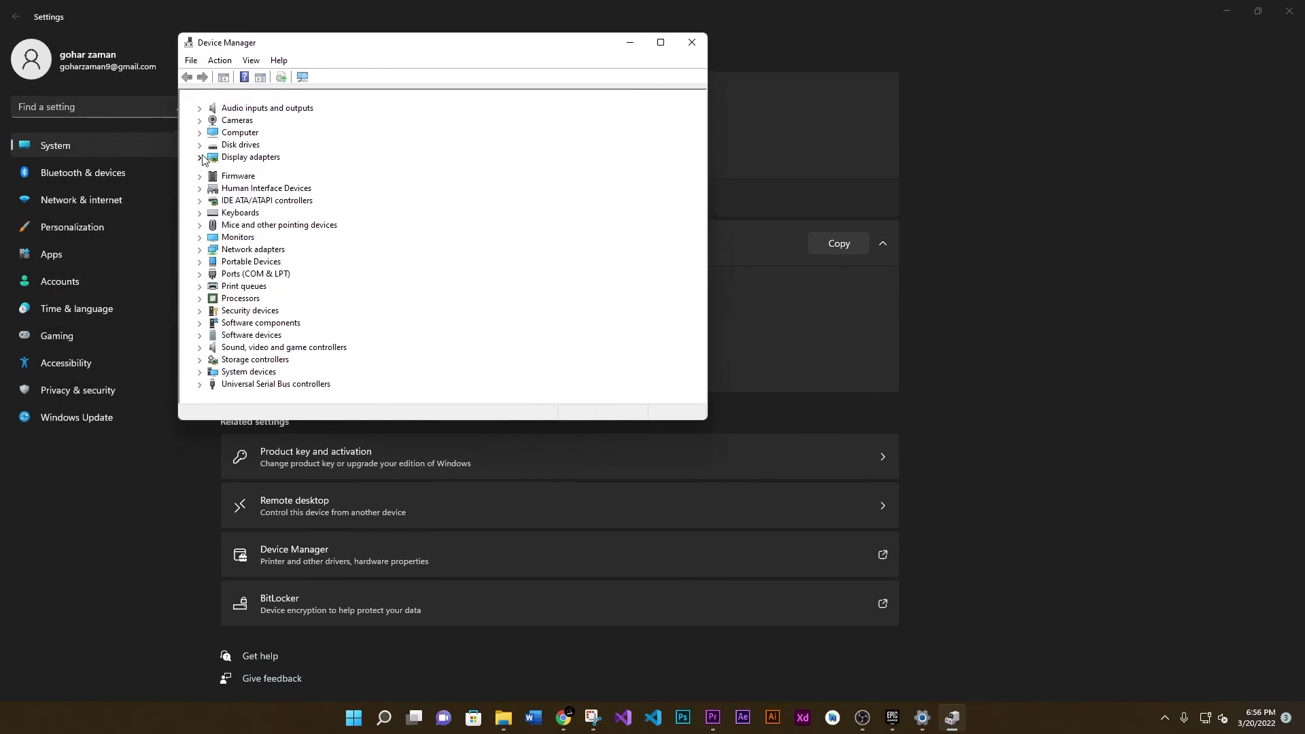
right_click(258, 170)
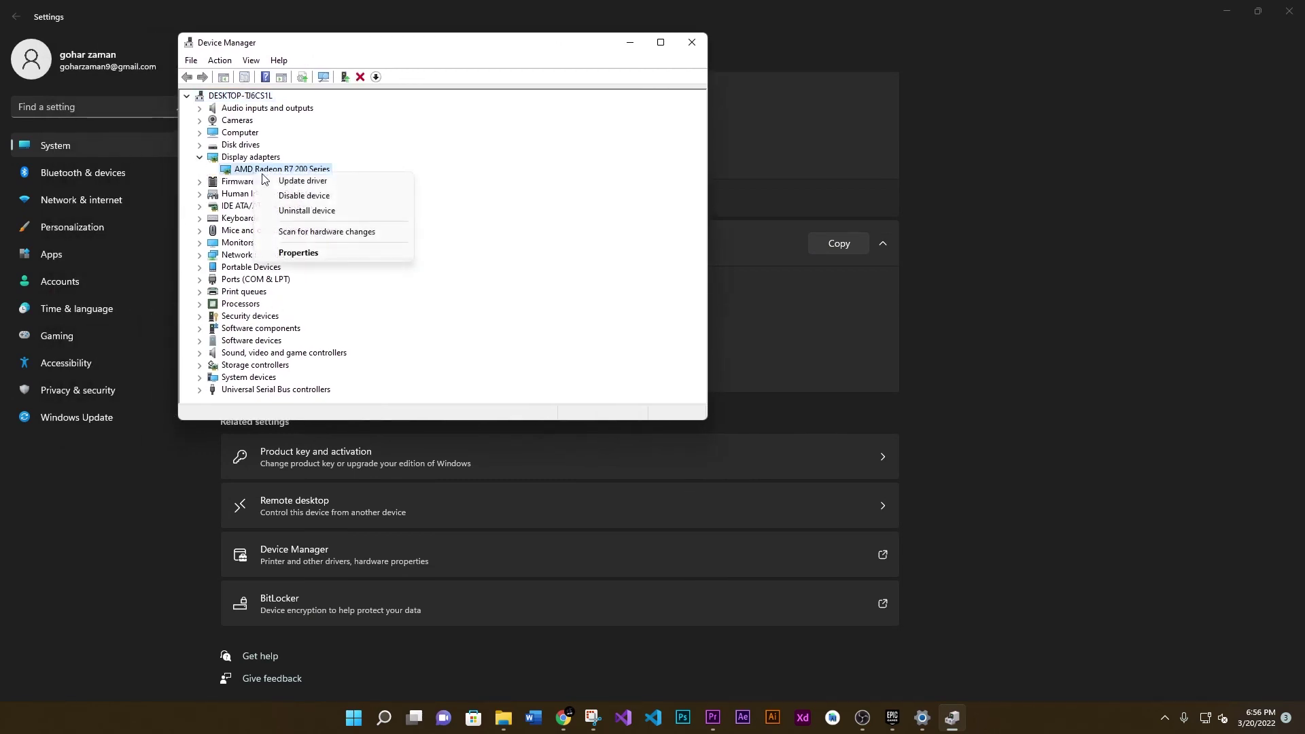
click(307, 185)
click(347, 201)
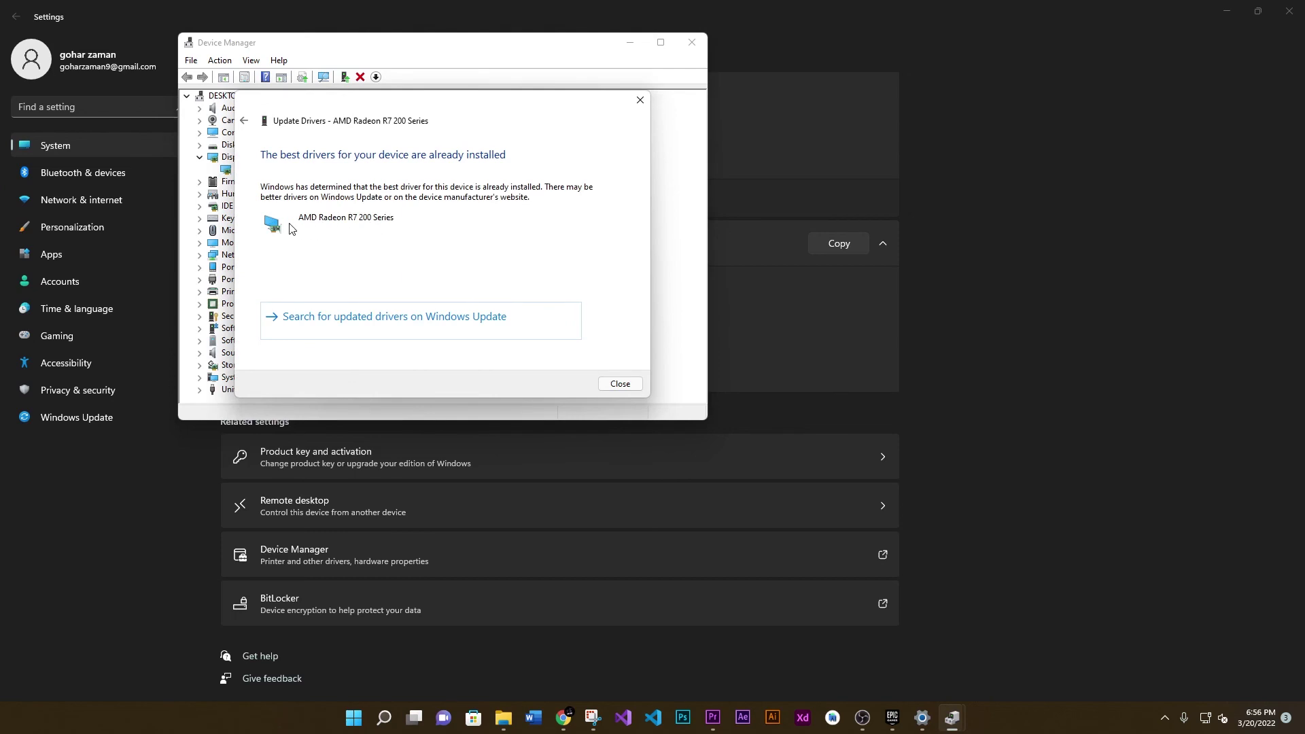
click(620, 385)
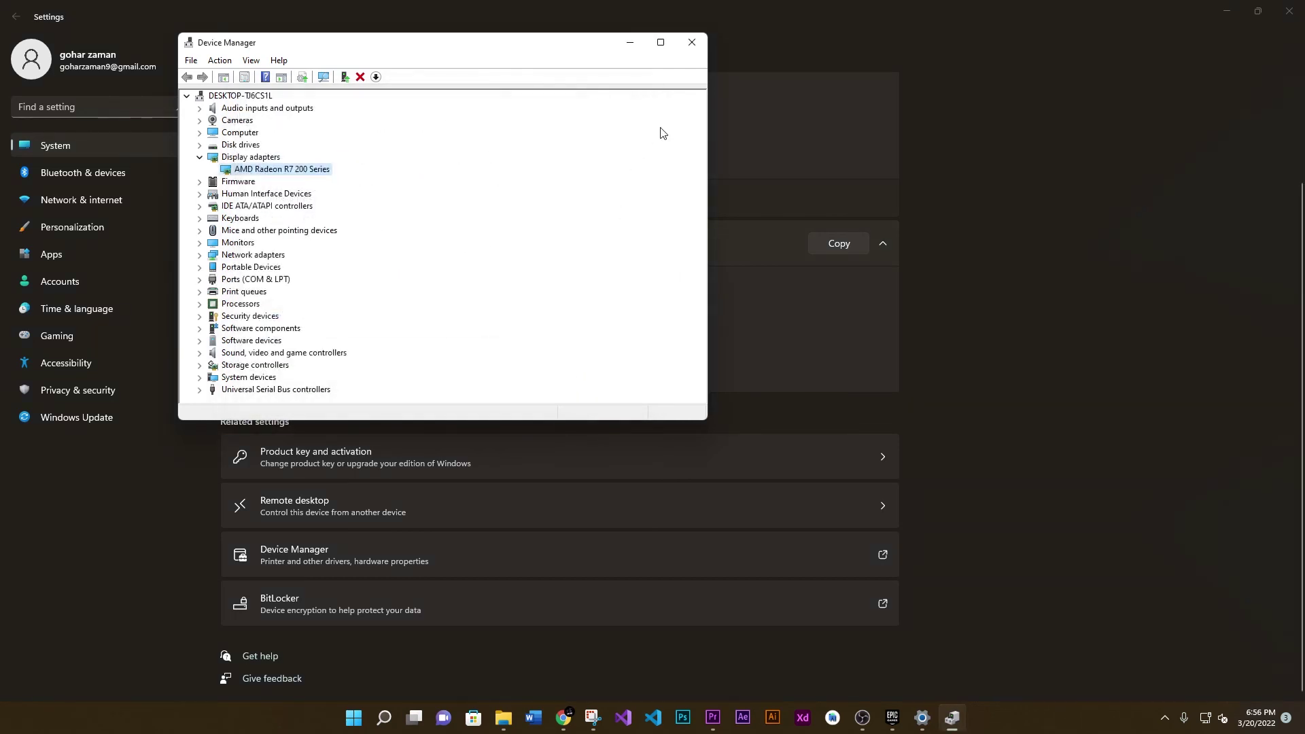
Step: Close Device Manager and the Settings window, and refresh the desktop
click(692, 44)
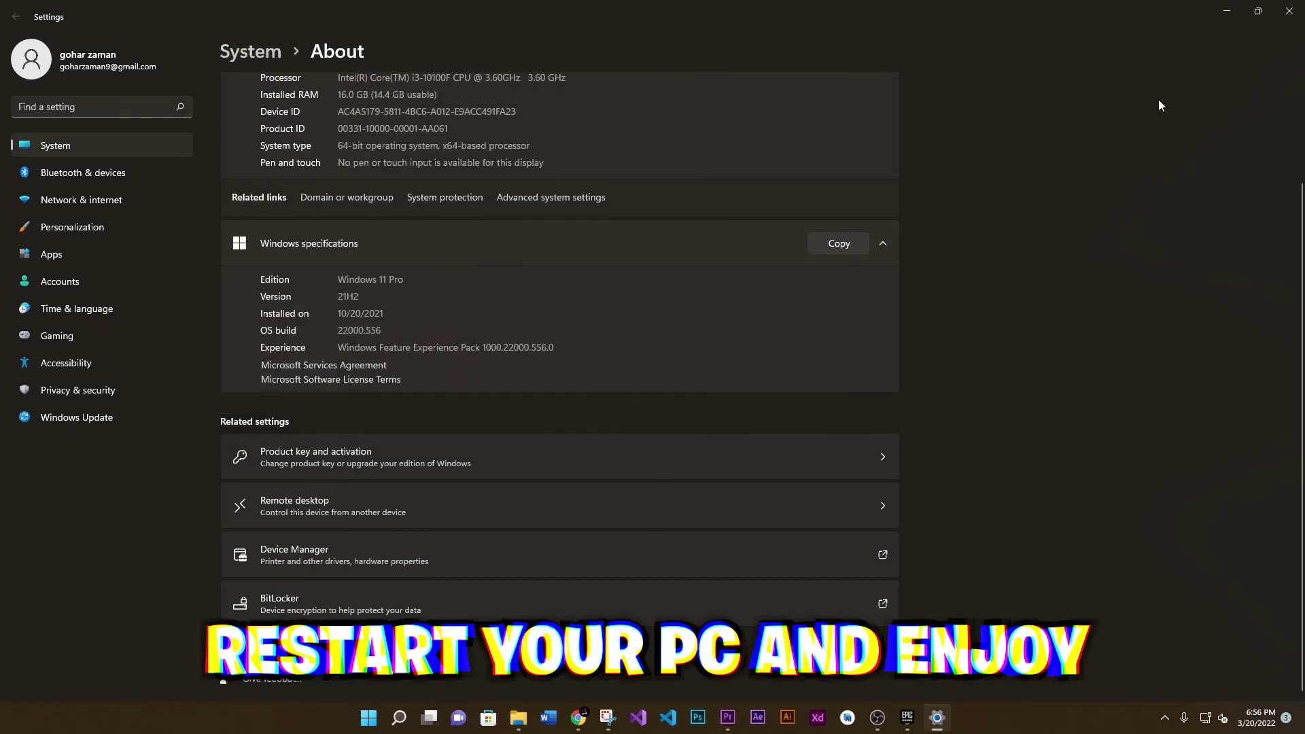
click(1288, 12)
right_click(860, 234)
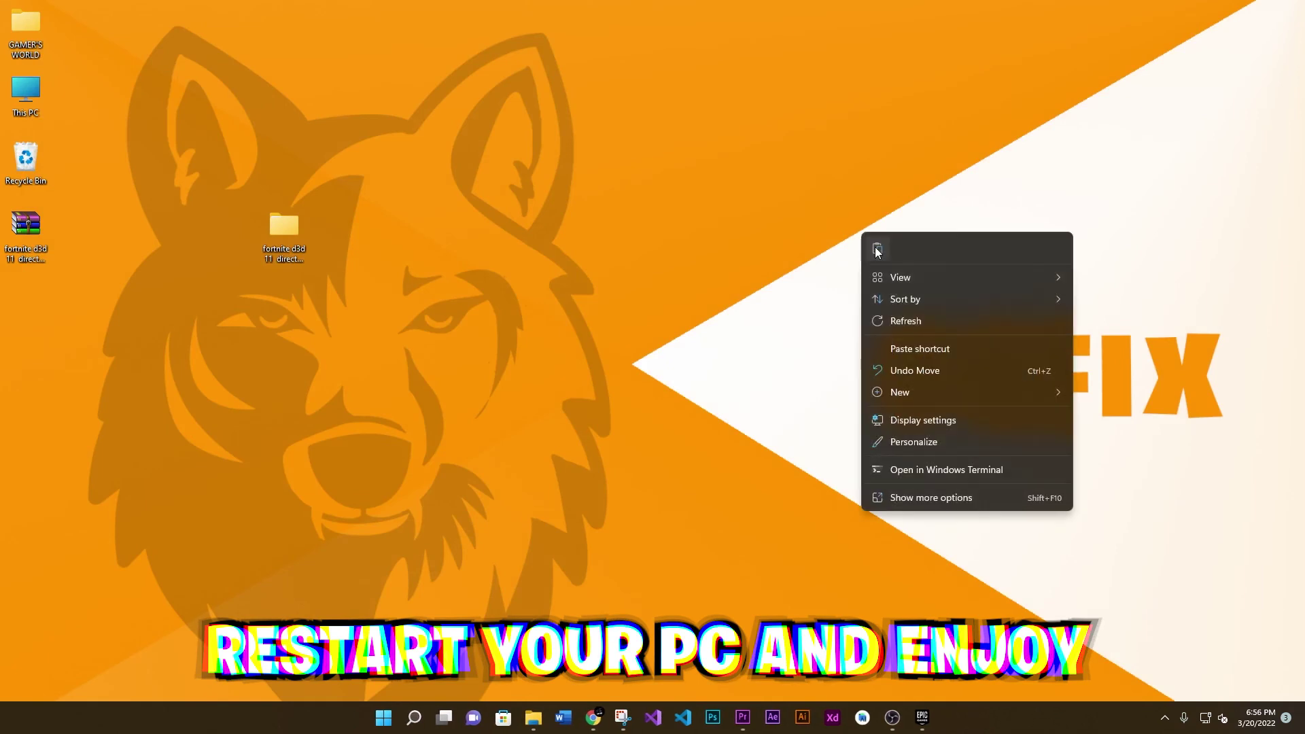
click(926, 321)
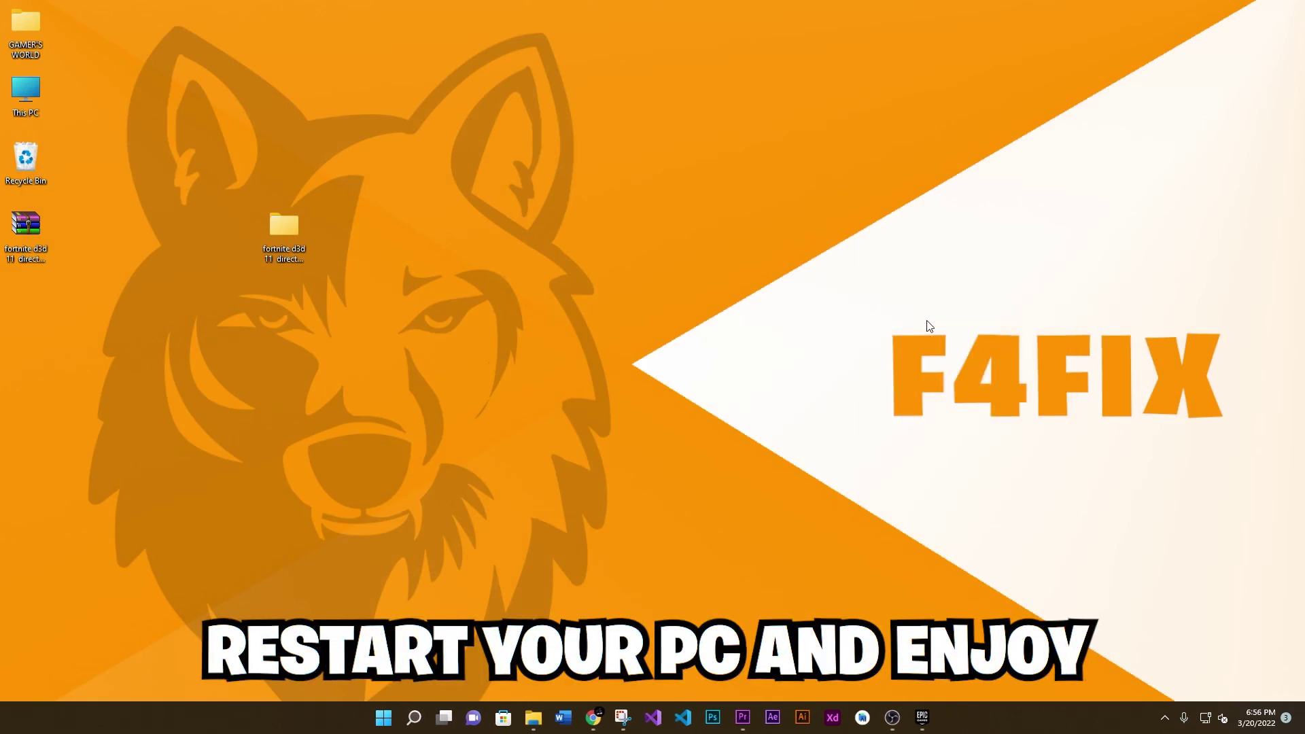